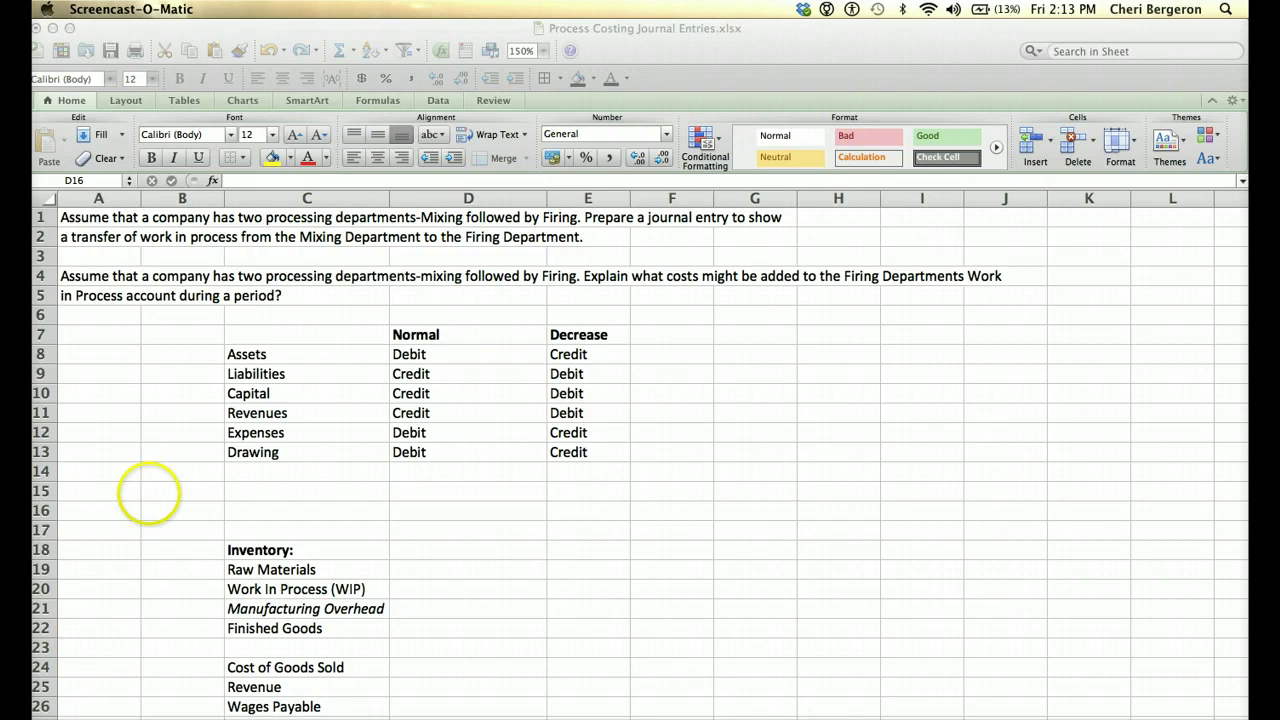
# Step: Review the account types with their normal balances and the inventory accounts from Raw Materials to Finished Goods
pyautogui.click(257, 373)
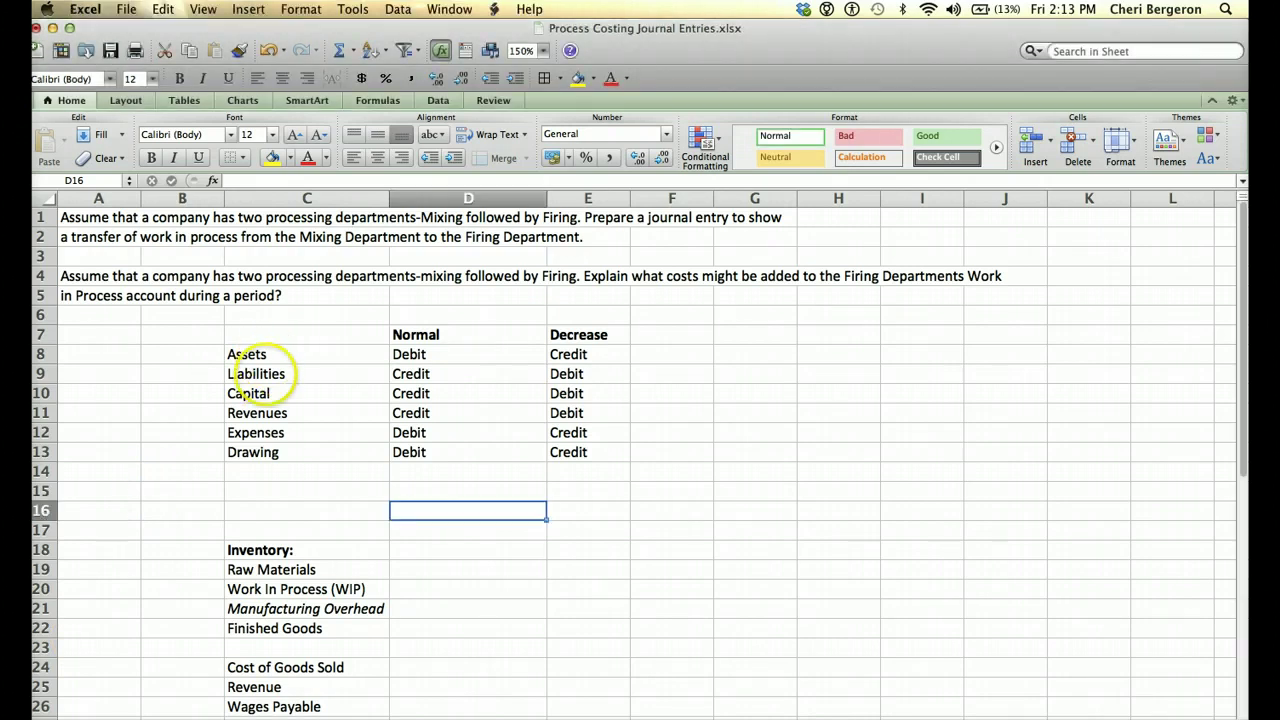
pyautogui.click(257, 373)
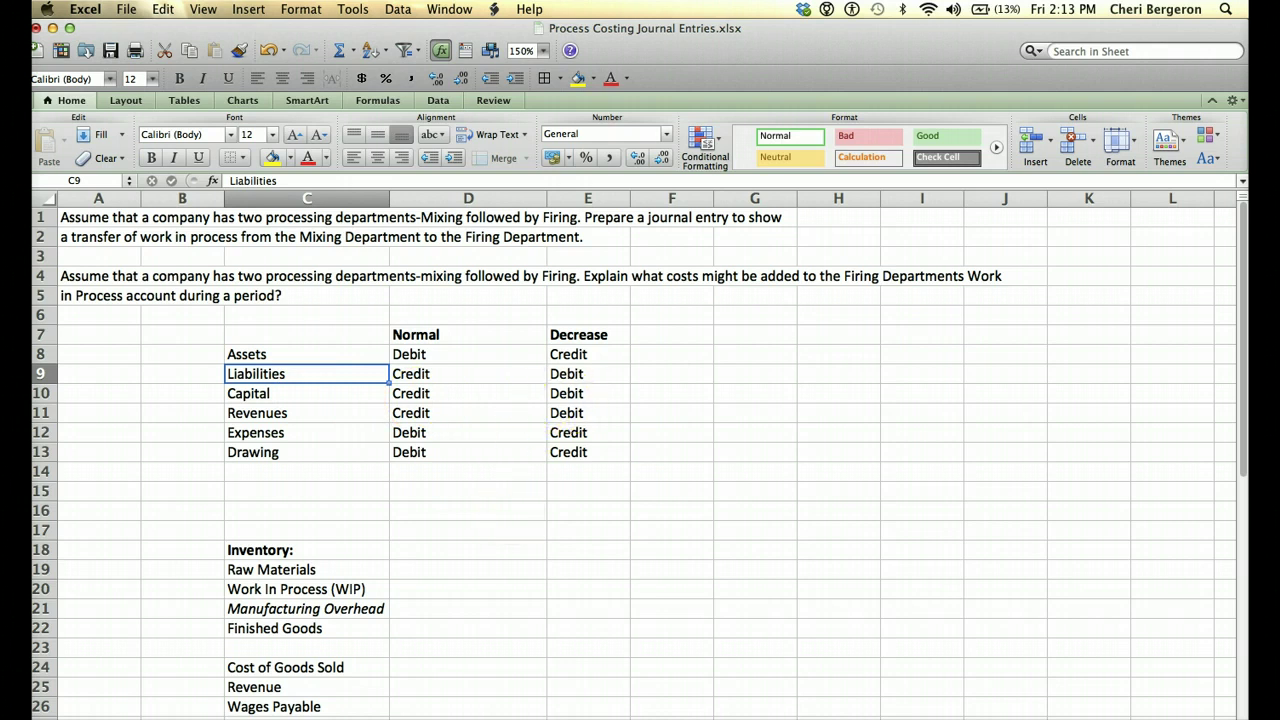
pyautogui.scroll(-2, 428, 511)
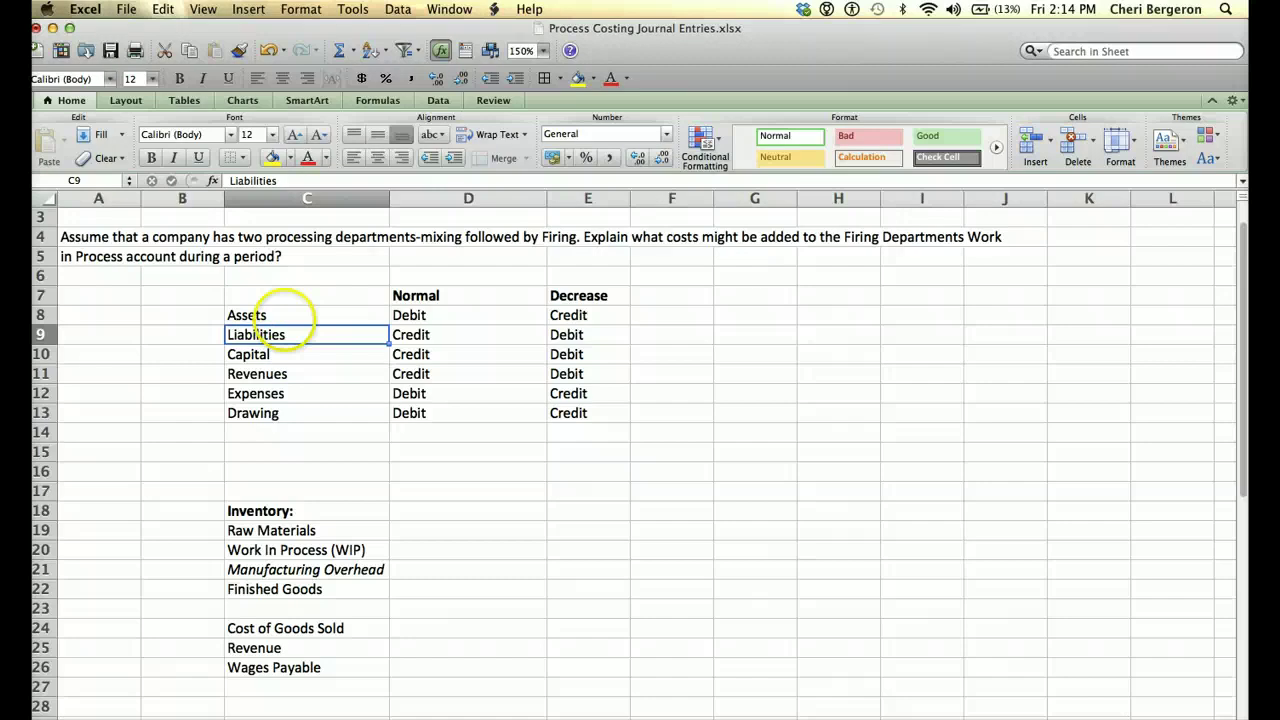
pyautogui.click(404, 532)
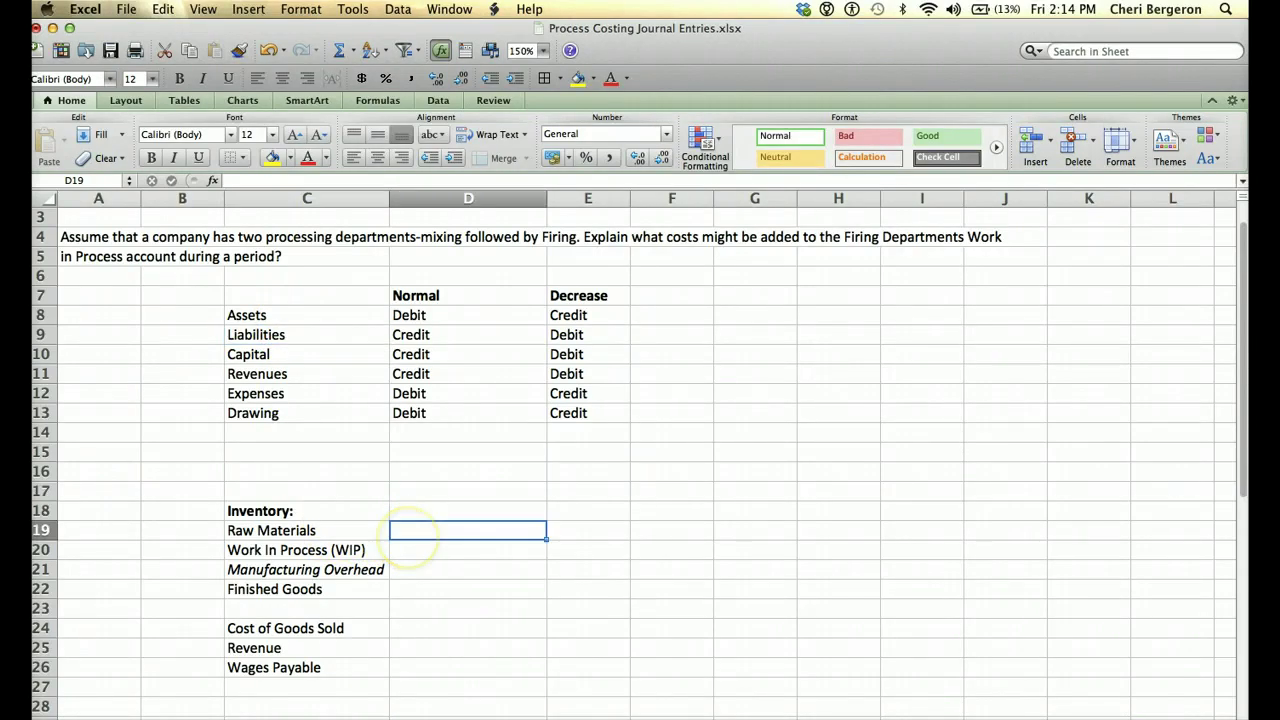
pyautogui.click(410, 551)
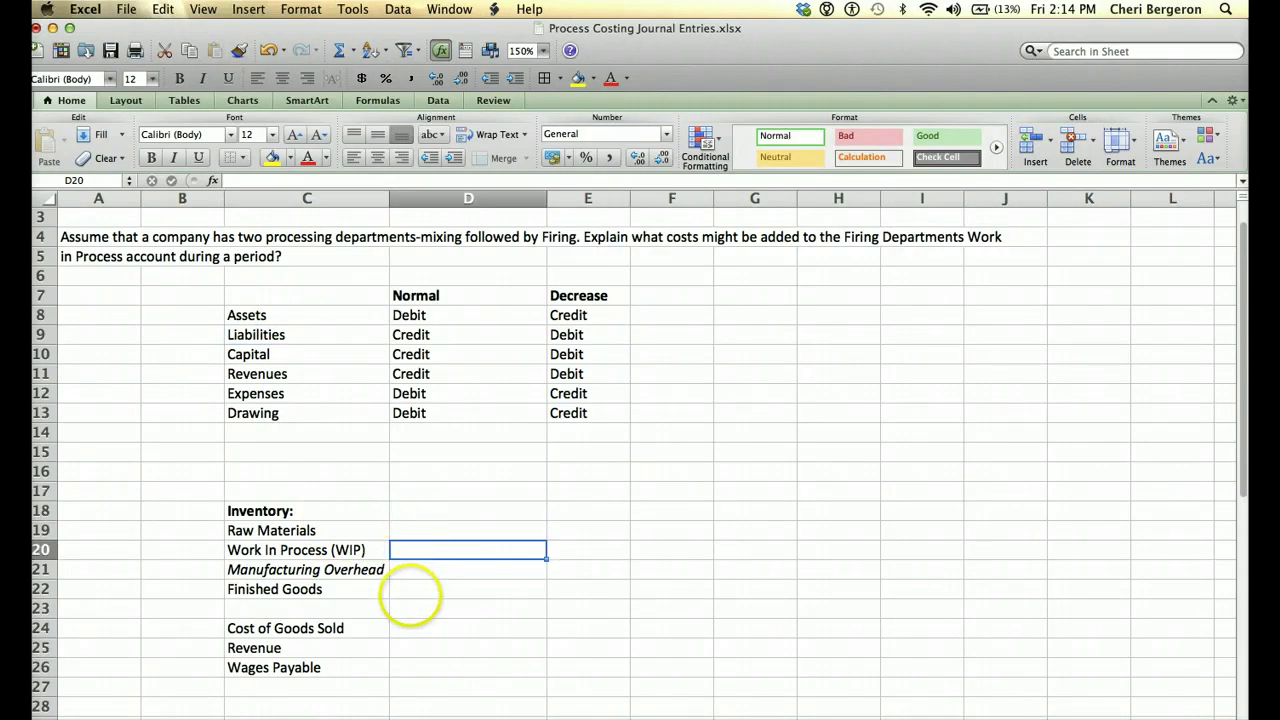
pyautogui.click(410, 591)
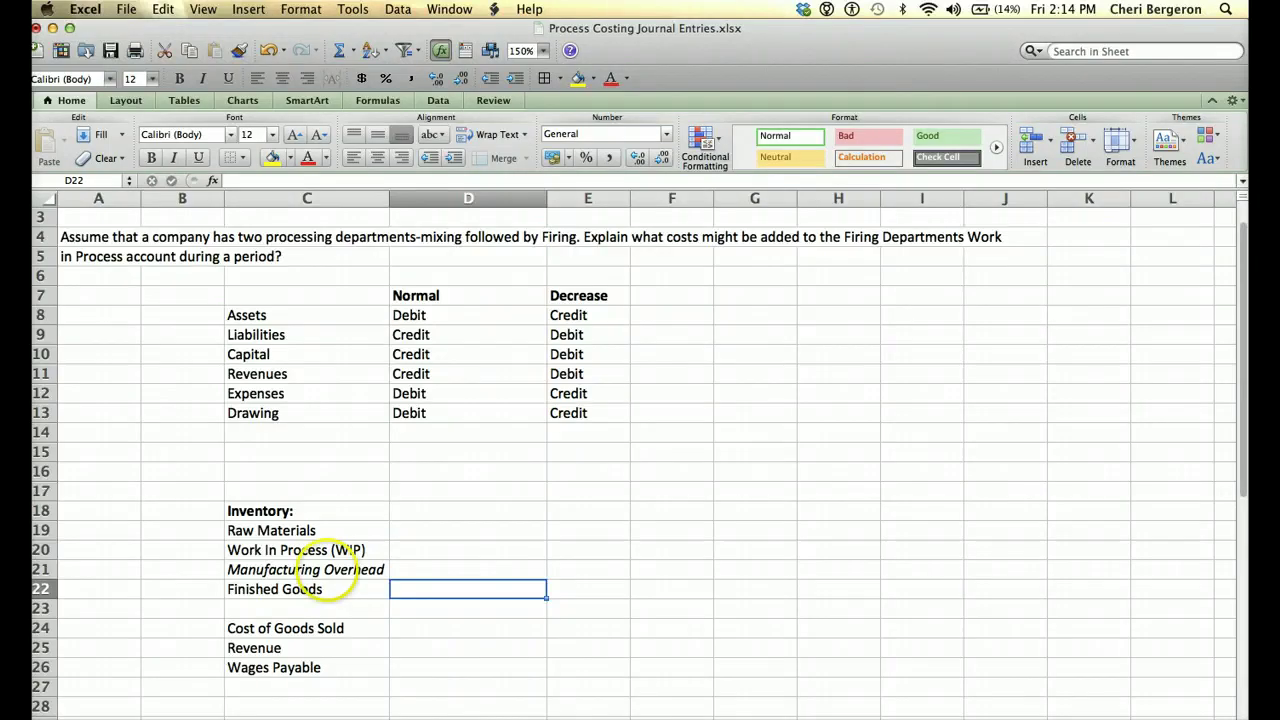
pyautogui.click(345, 570)
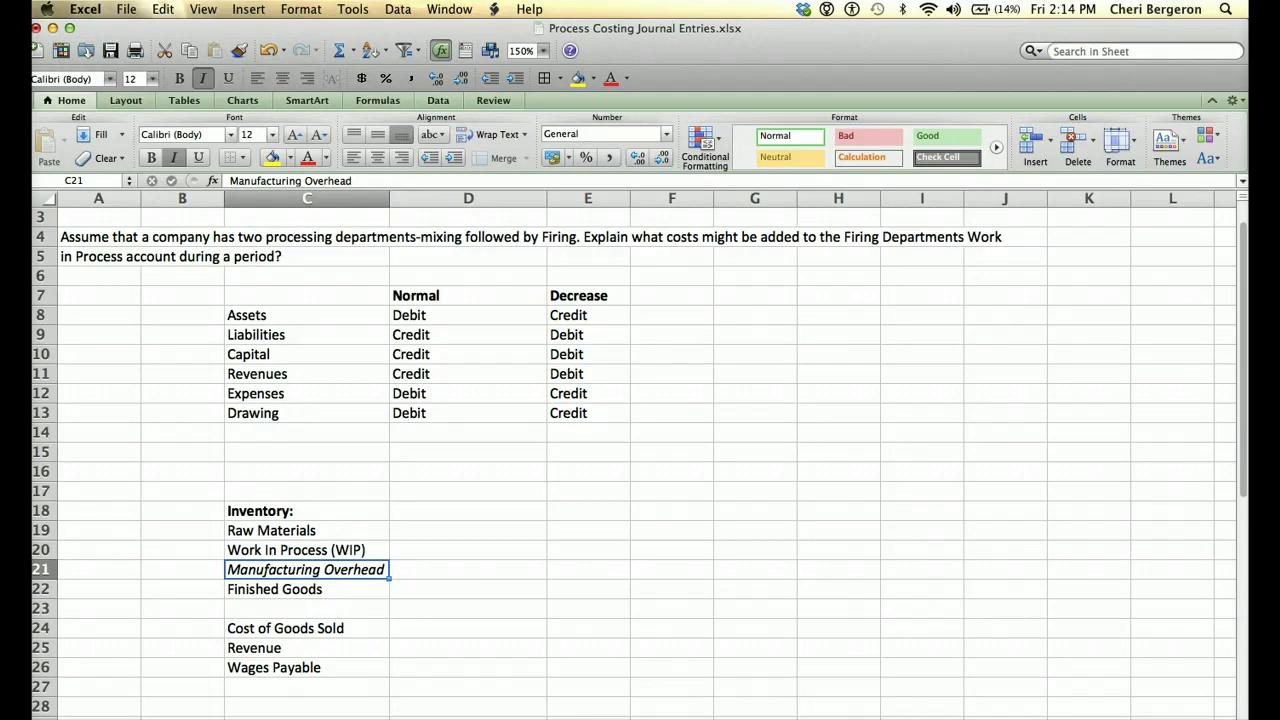
pyautogui.click(335, 550)
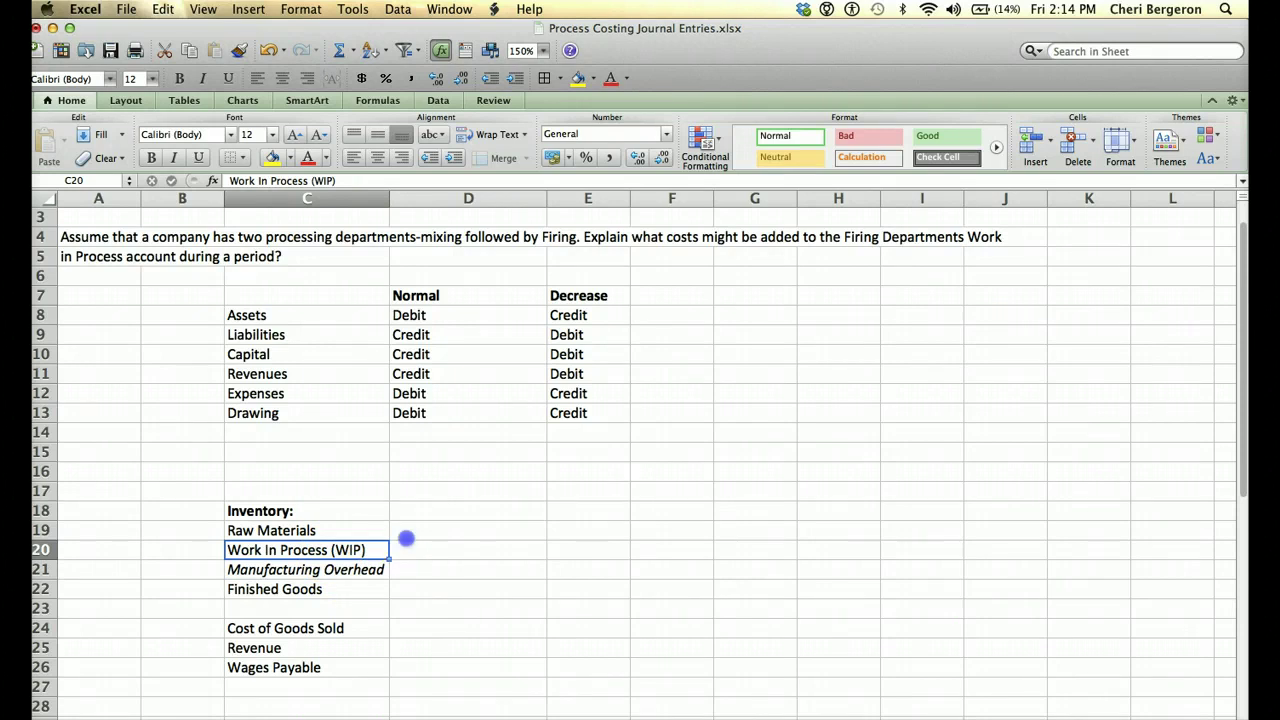
# Step: Classify Raw Materials, Work In Process (WIP) and Finished Goods as Assets in column D
pyautogui.click(406, 531)
pyautogui.write('Assets')
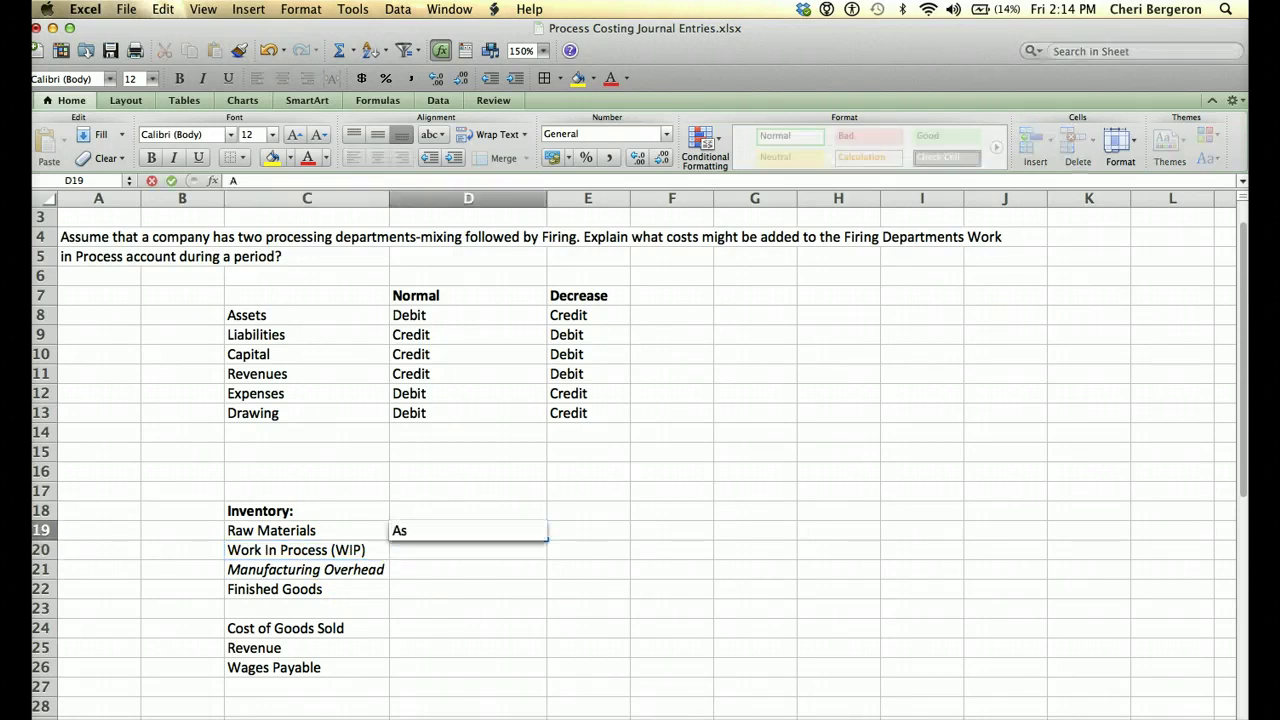
pyautogui.press('Return')
pyautogui.write('Assets')
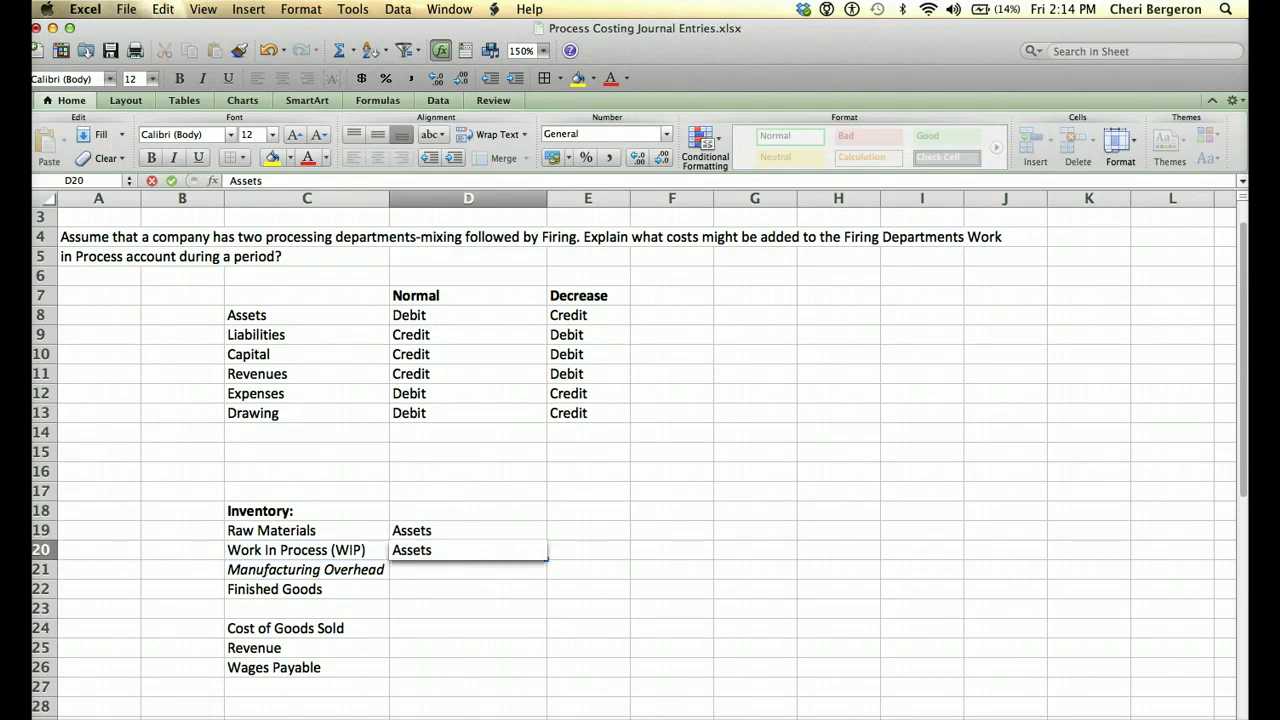
pyautogui.press('Return')
pyautogui.press('Return')
pyautogui.write('Assets')
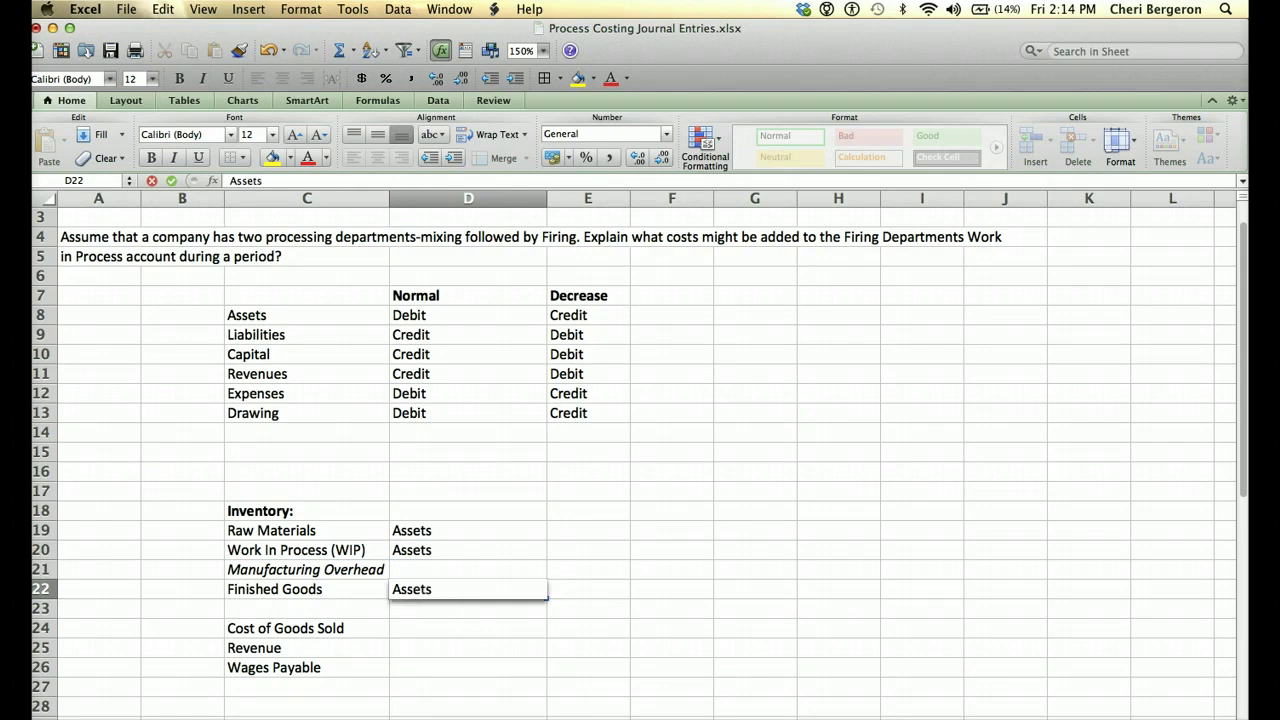
# Step: Classify Manufacturing Overhead as Asset in cell D21 and italicize the entry
pyautogui.click(440, 569)
pyautogui.write('Asset')
pyautogui.press('Return')
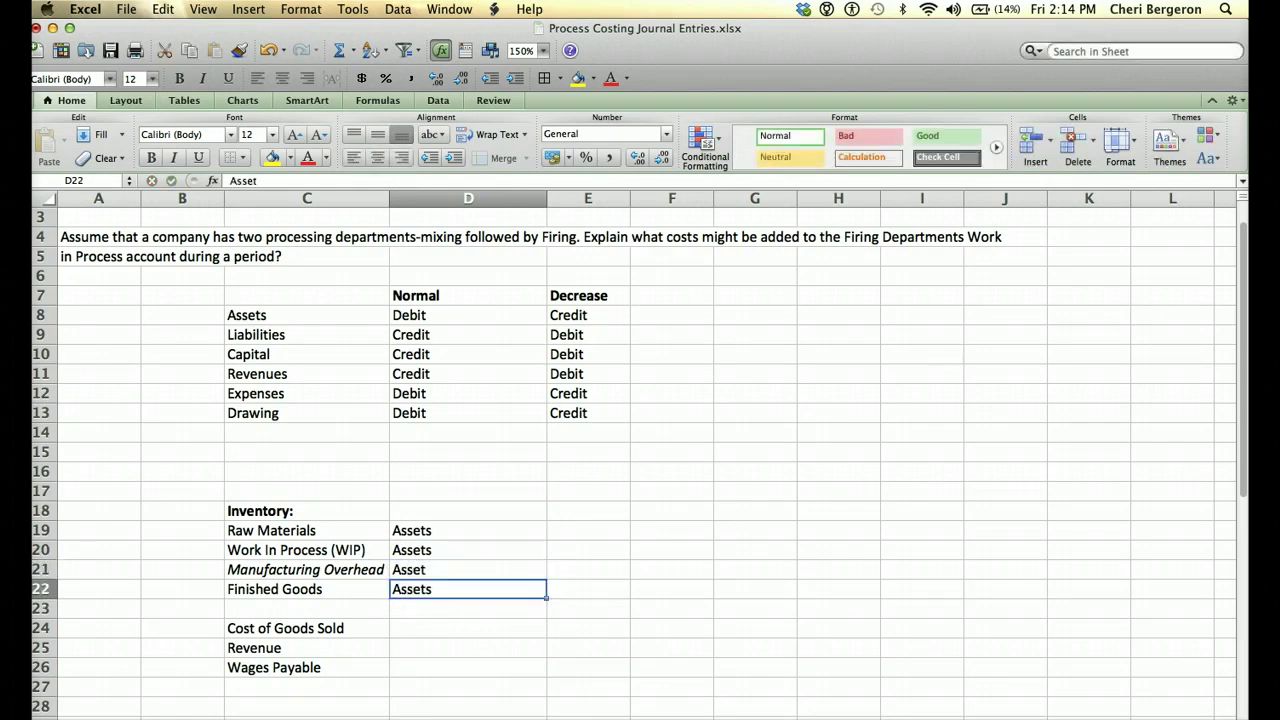
pyautogui.press('Up')
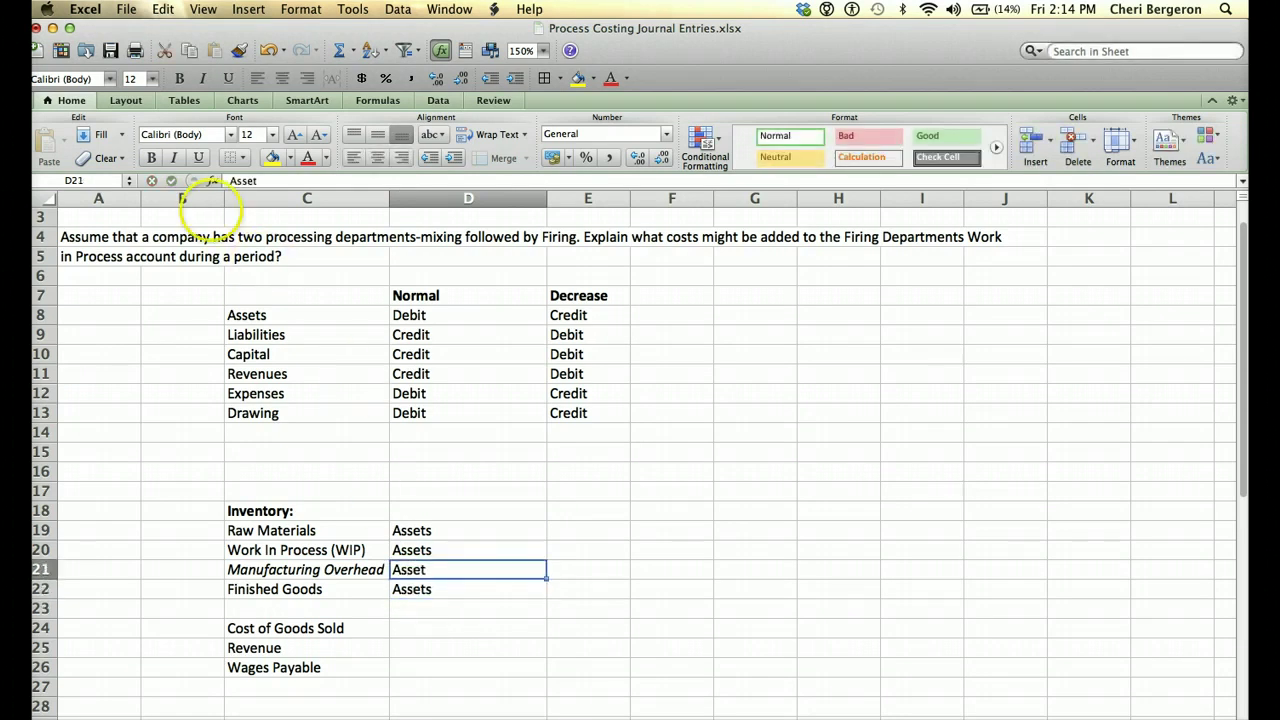
pyautogui.click(175, 159)
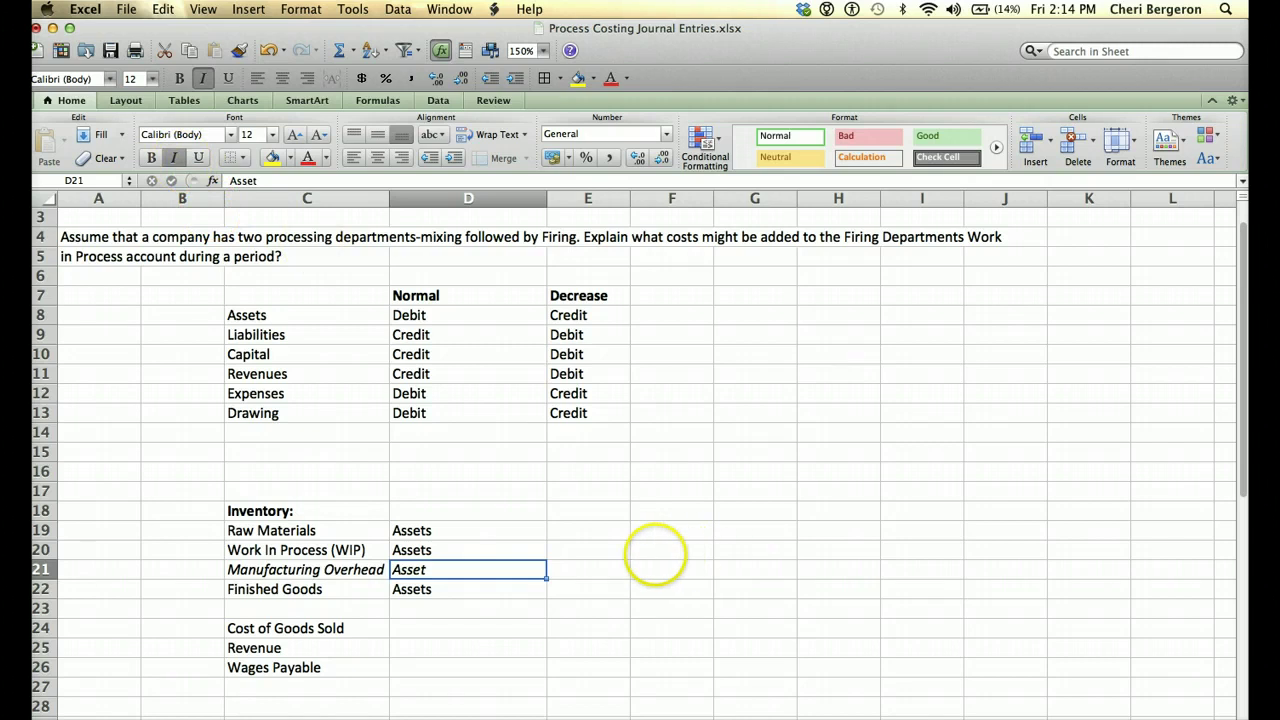
# Step: Add an Increase heading in E18 and enter Debit beneath it for all four inventory accounts
pyautogui.click(620, 588)
pyautogui.click(342, 550)
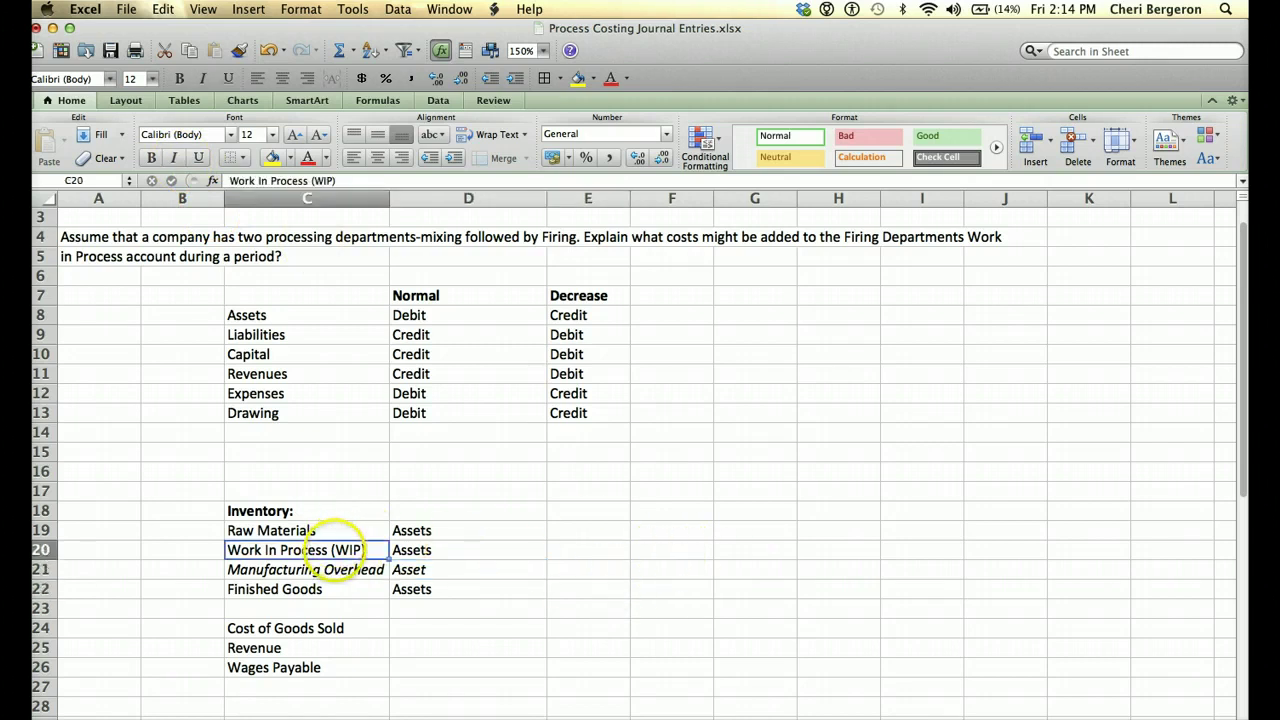
pyautogui.click(555, 531)
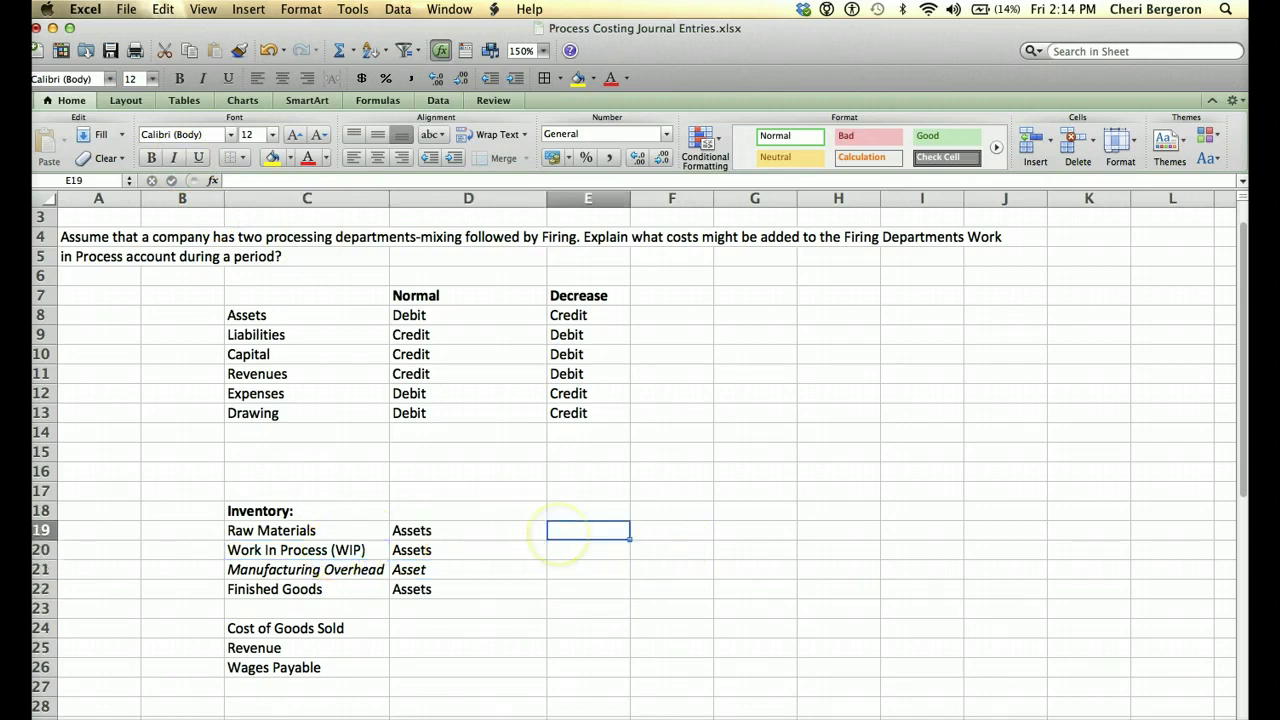
pyautogui.click(588, 511)
pyautogui.write('Increase')
pyautogui.press('Return')
pyautogui.write('D')
pyautogui.press('Return')
pyautogui.write('D')
pyautogui.press('Return')
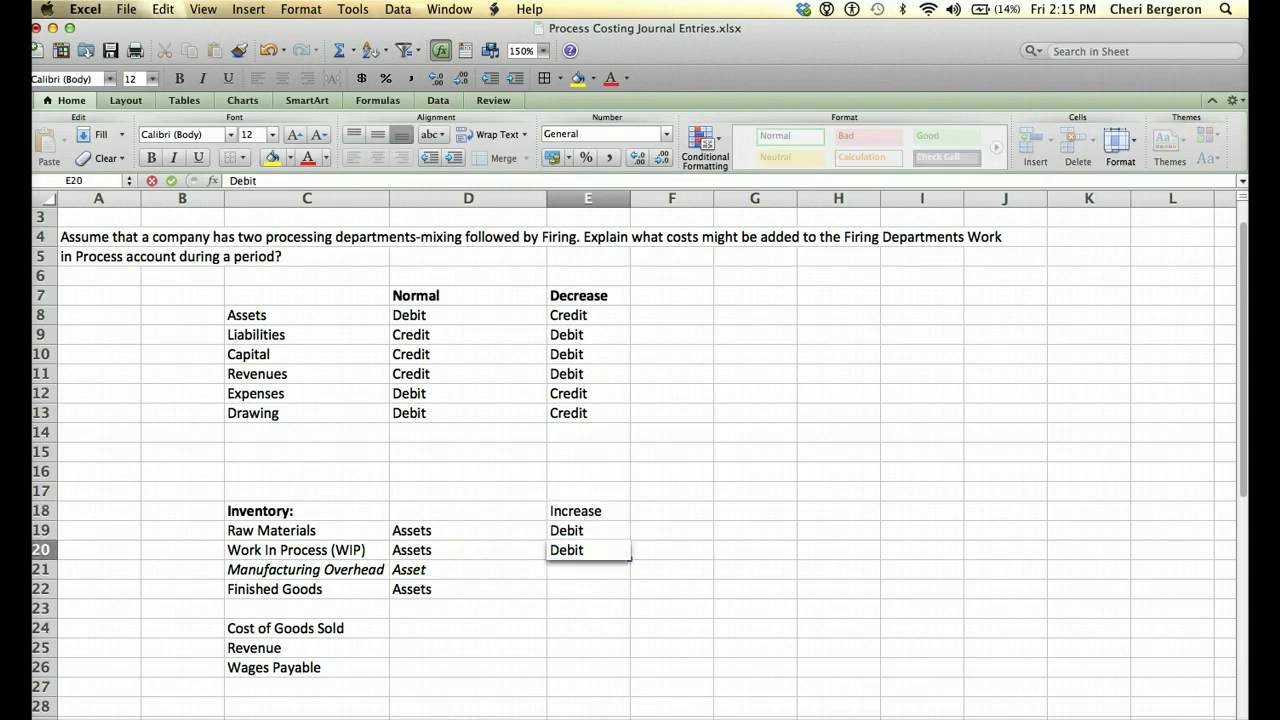
pyautogui.write('D')
pyautogui.press('Return')
pyautogui.write('De')
pyautogui.press('Return')
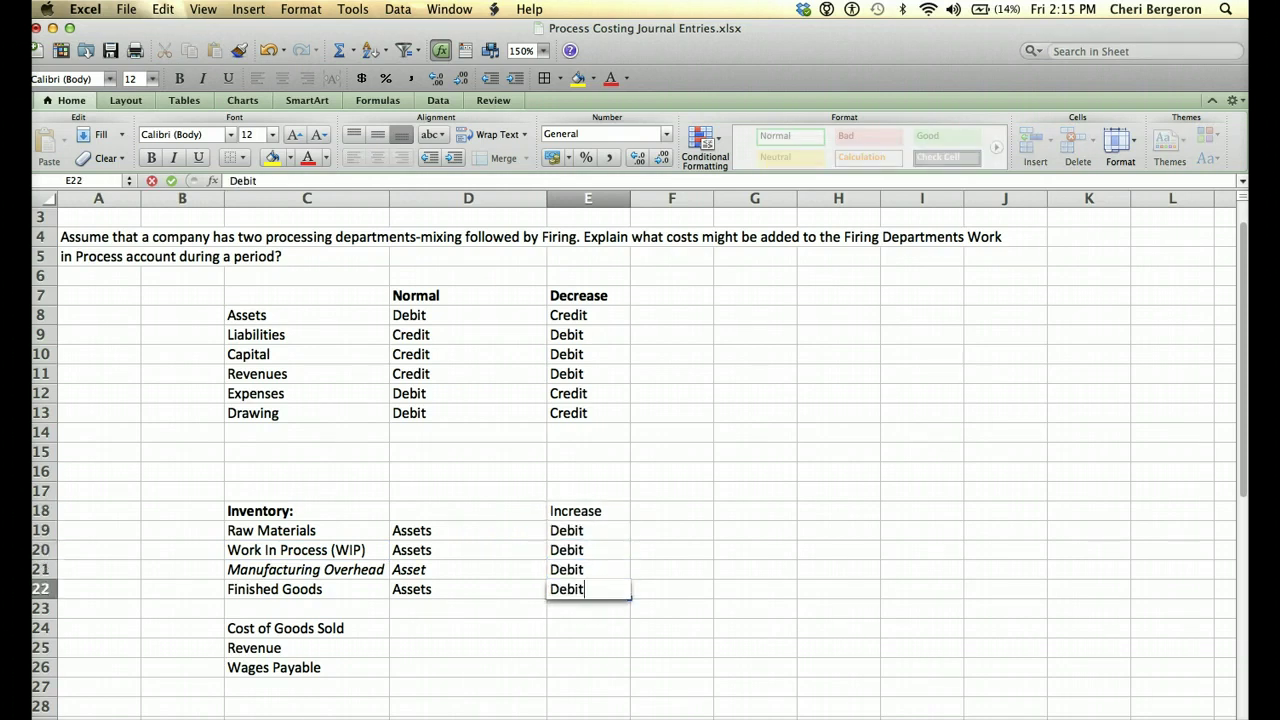
# Step: Add a Decrease heading in F18 and enter Credit beneath it for all four inventory accounts
pyautogui.click(588, 550)
pyautogui.click(588, 511)
pyautogui.click(672, 511)
pyautogui.write('D')
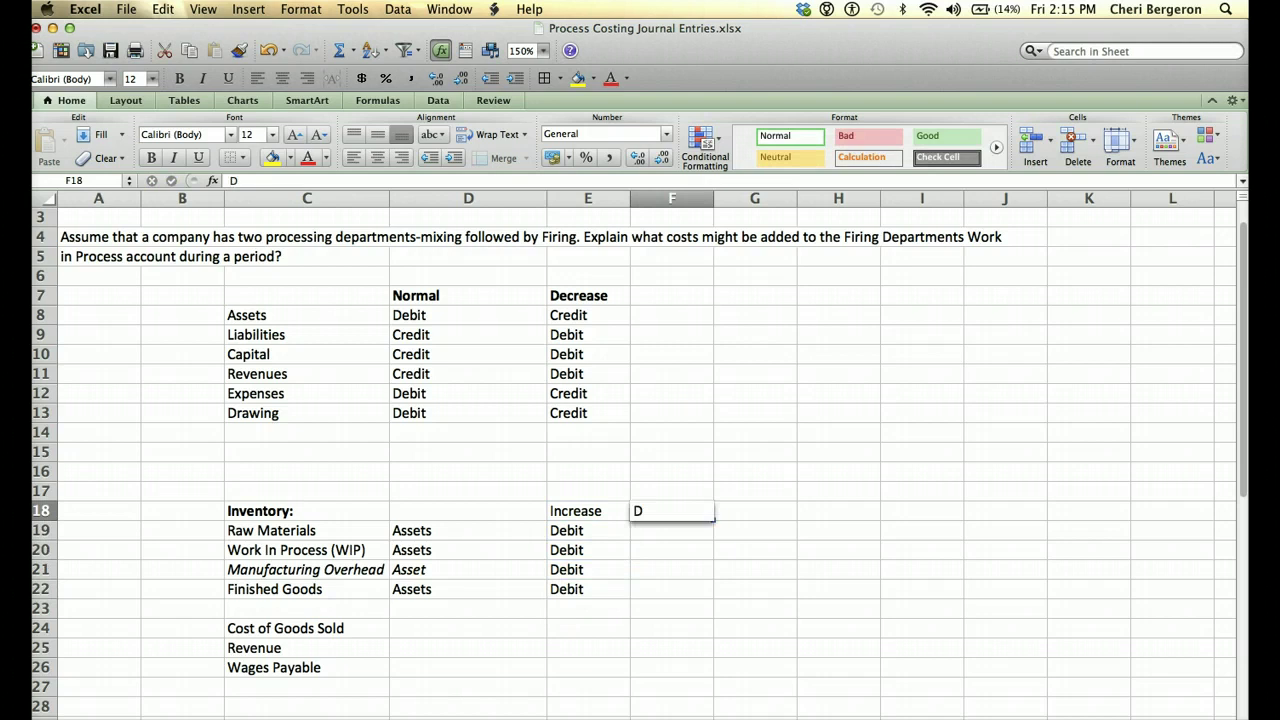
pyautogui.write('ecrease')
pyautogui.press('Return')
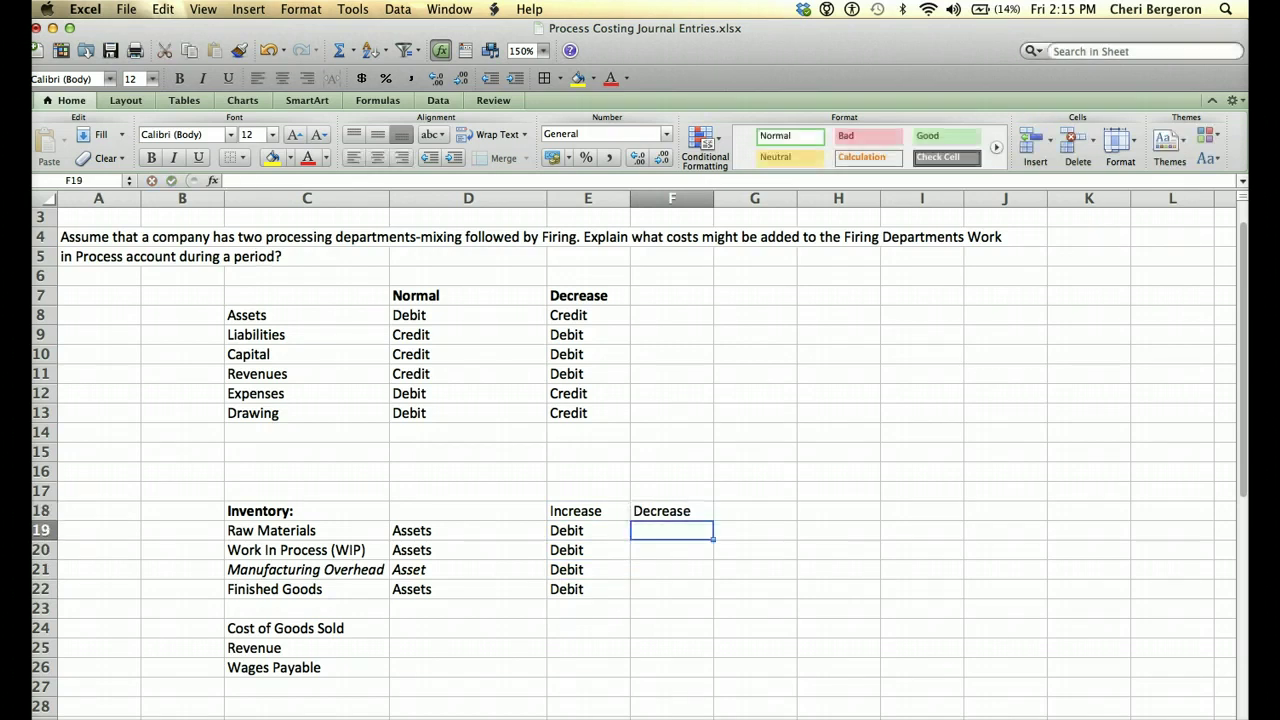
pyautogui.write('Credit')
pyautogui.press('Return')
pyautogui.write('Credit')
pyautogui.press('Return')
pyautogui.write('Credit')
pyautogui.press('Return')
pyautogui.write('Credit')
pyautogui.press('Return')
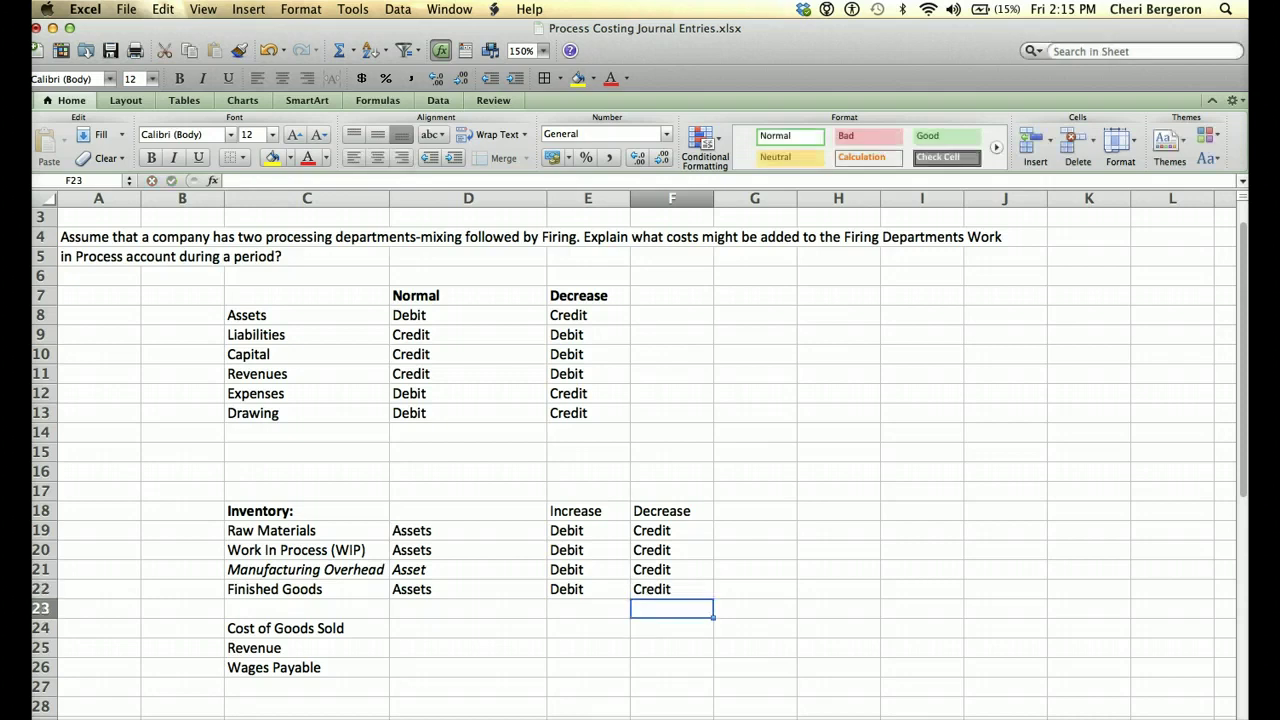
# Step: Classify Cost of Goods Sold as Expense in row 24, with Debit for increase and Credit for decrease
pyautogui.click(467, 608)
pyautogui.click(467, 628)
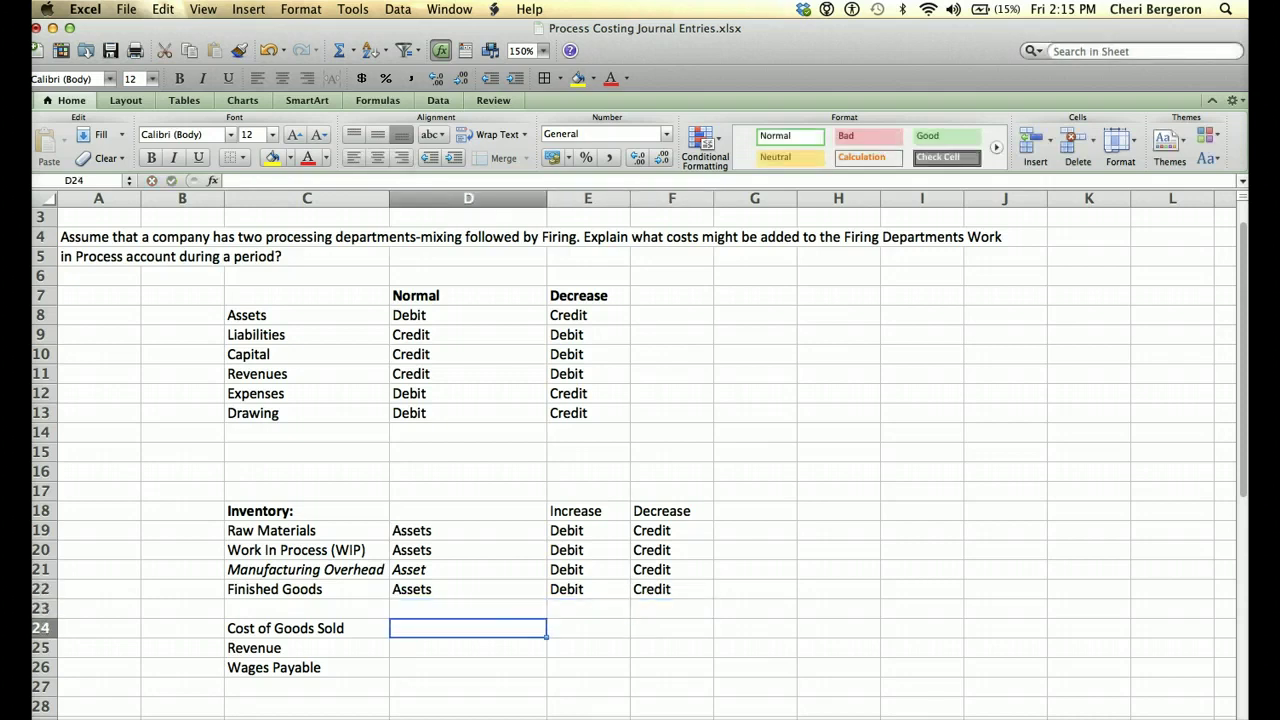
pyautogui.write('Expense')
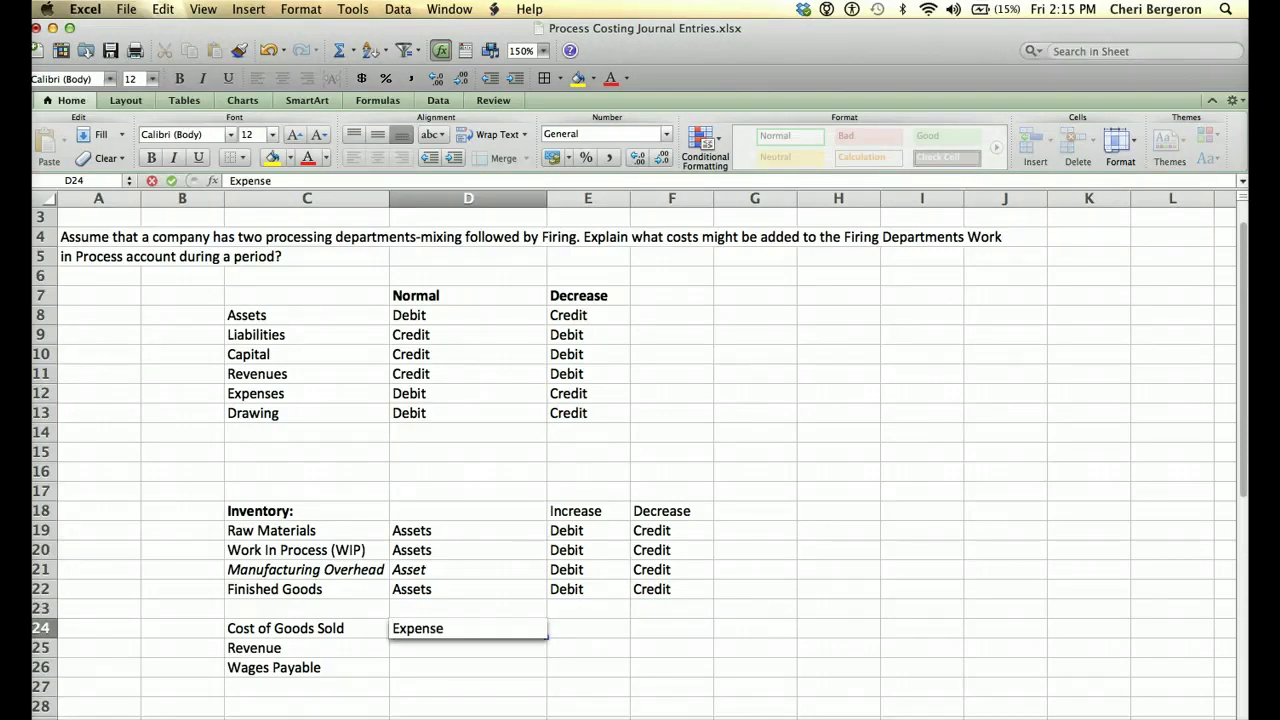
pyautogui.press('Return')
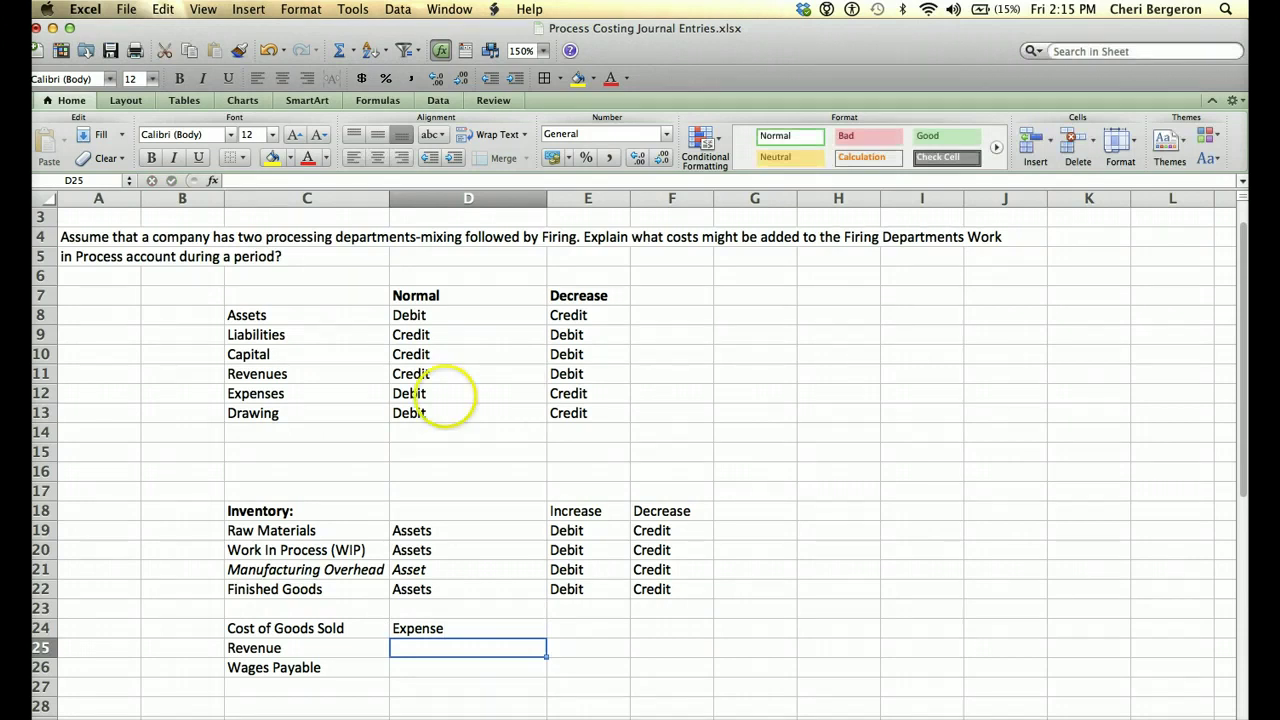
pyautogui.click(445, 395)
pyautogui.click(563, 400)
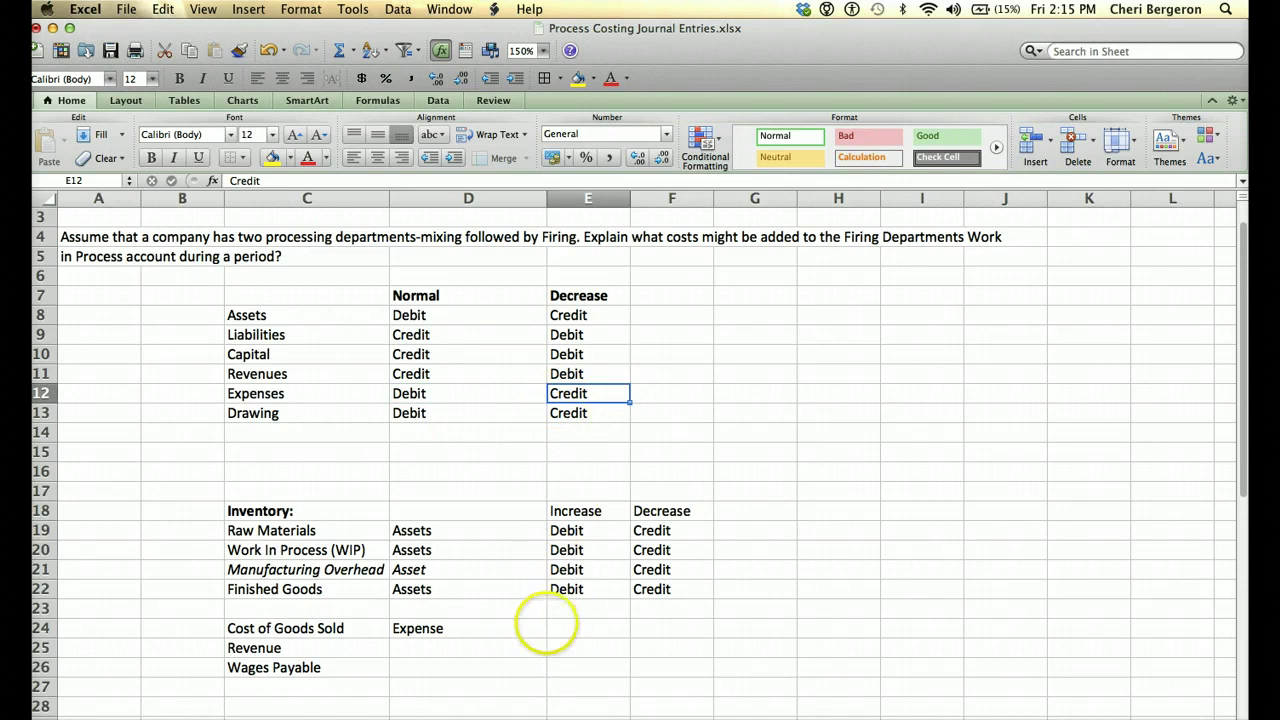
pyautogui.click(557, 632)
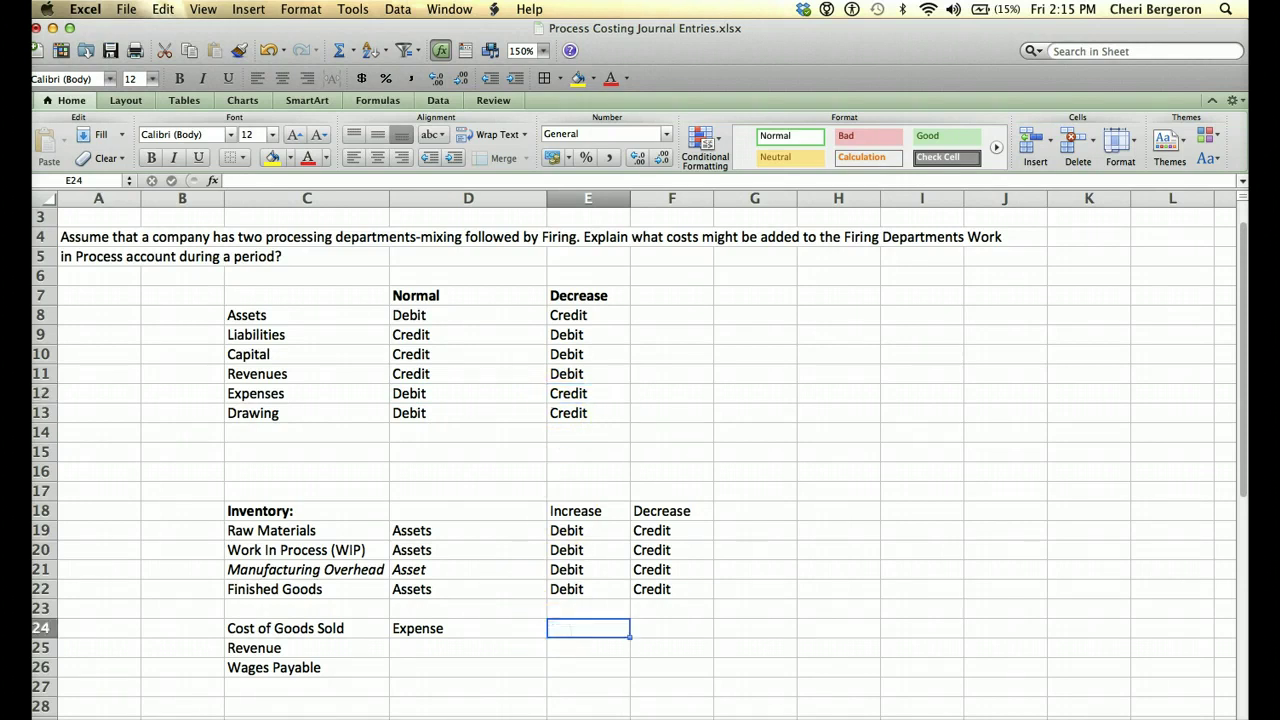
pyautogui.write('Debit')
pyautogui.press('Tab')
pyautogui.write('Credit')
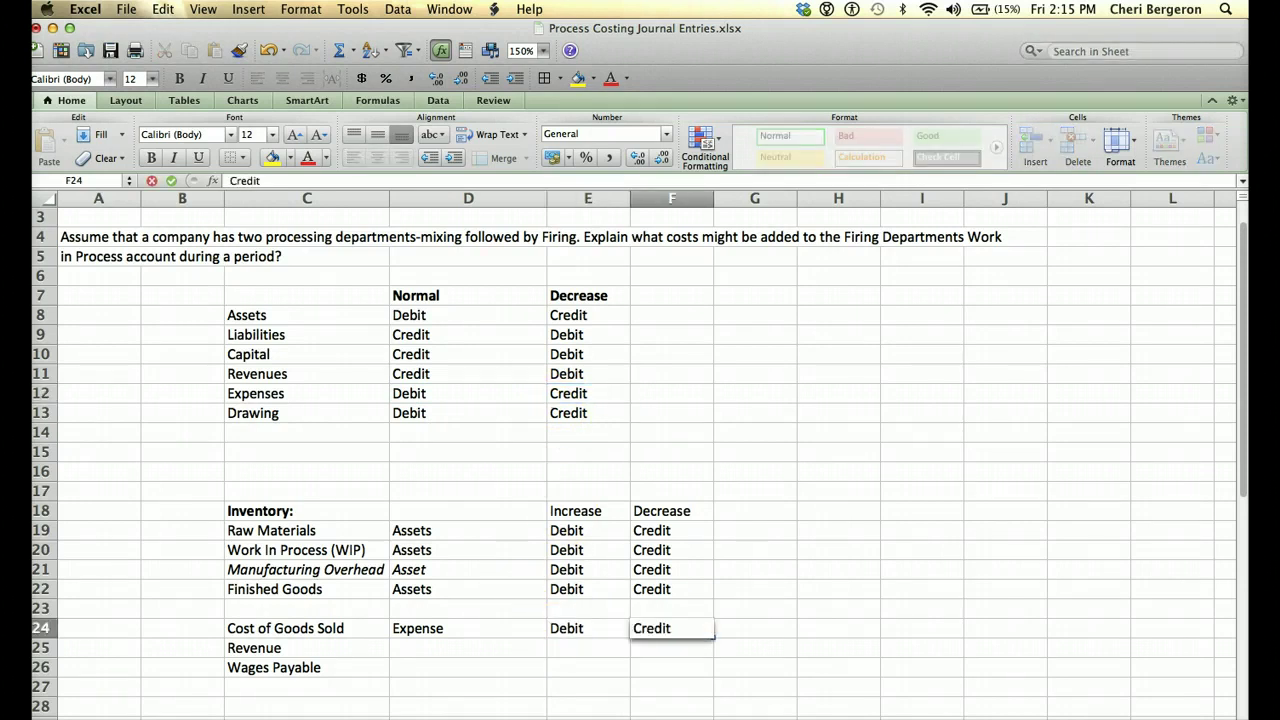
pyautogui.press('Return')
# Step: Classify the Revenue account as Revenue in row 25, with Credit for increase and Debit for decrease
pyautogui.press('Left')
pyautogui.press('Left')
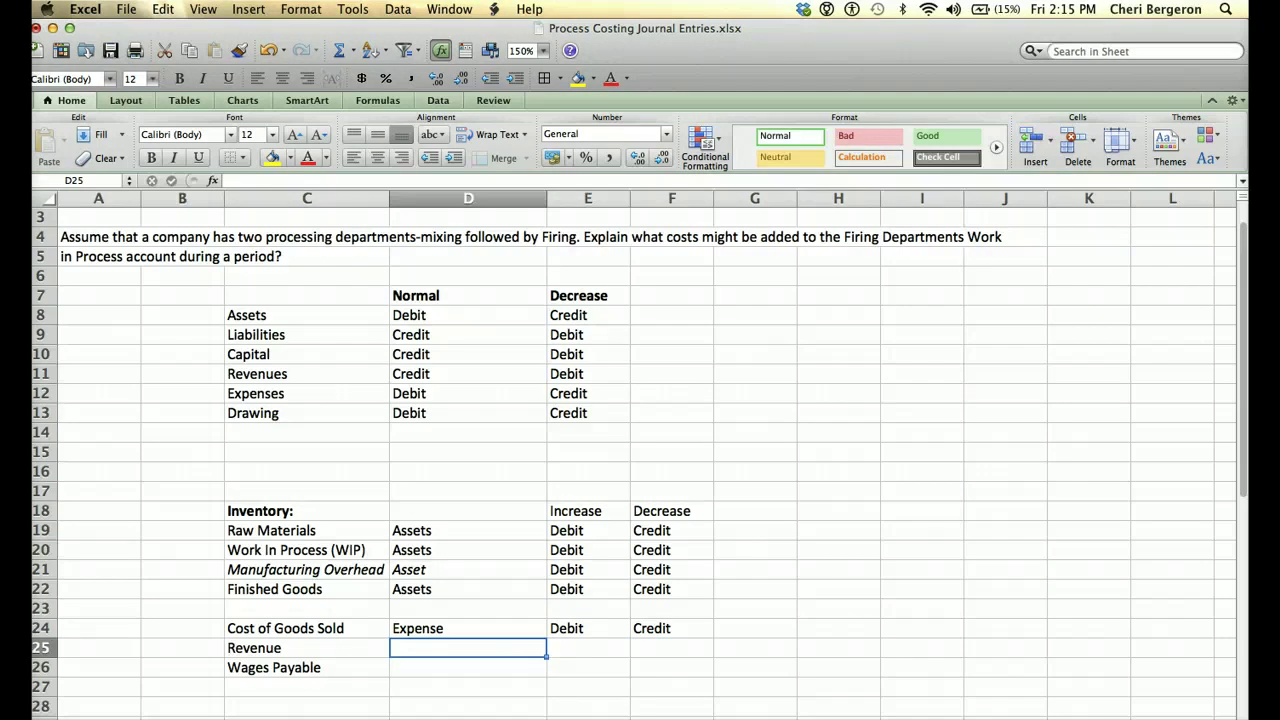
pyautogui.write('Revenue')
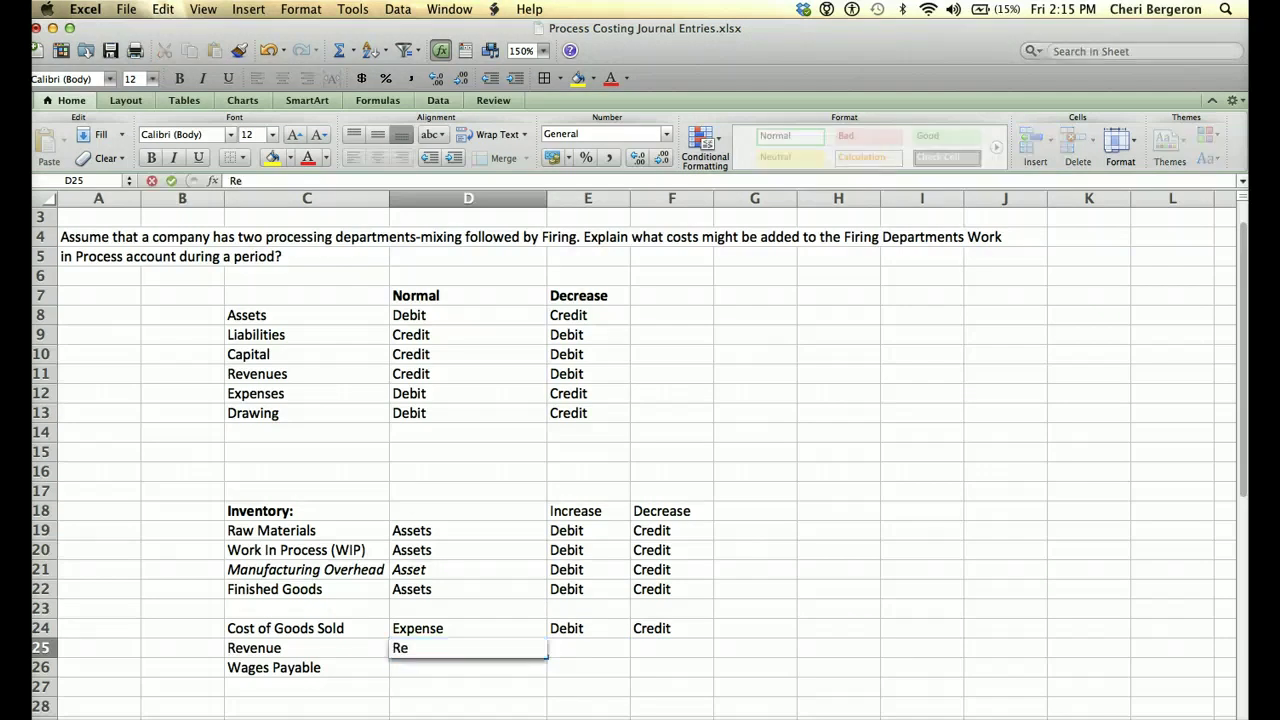
pyautogui.press('Tab')
pyautogui.write('Credit')
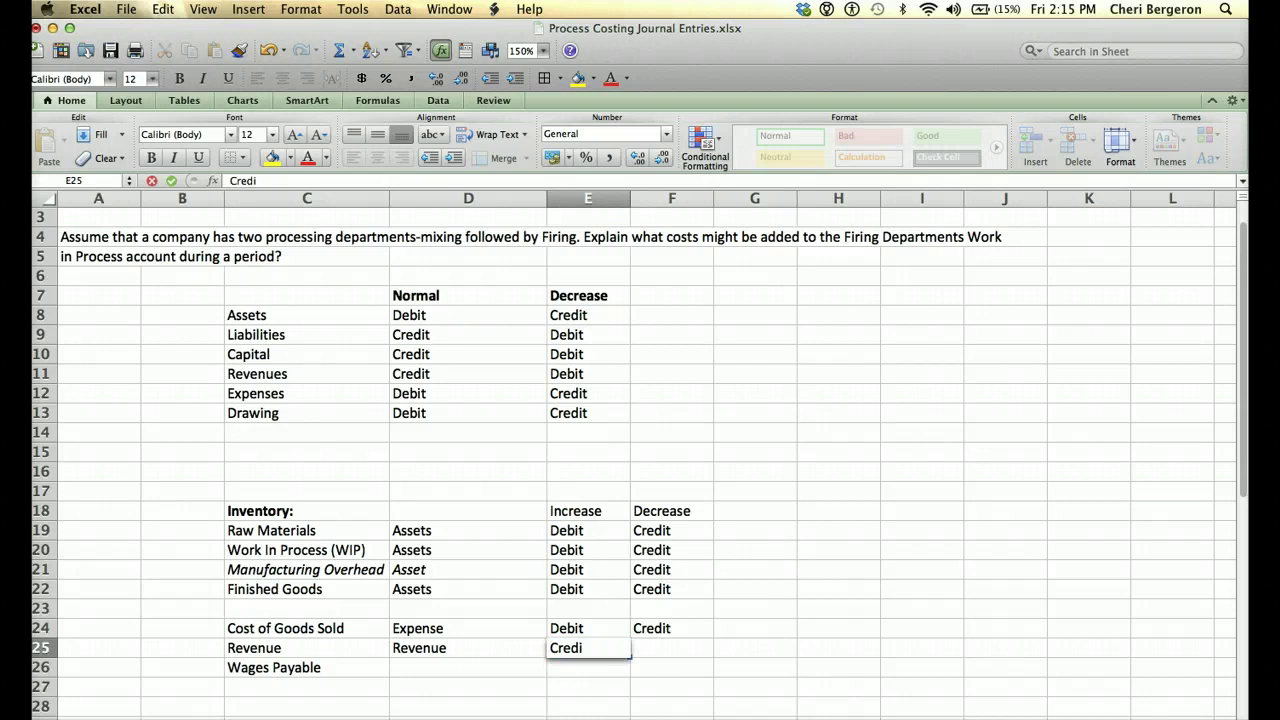
pyautogui.press('Tab')
pyautogui.write('Debit')
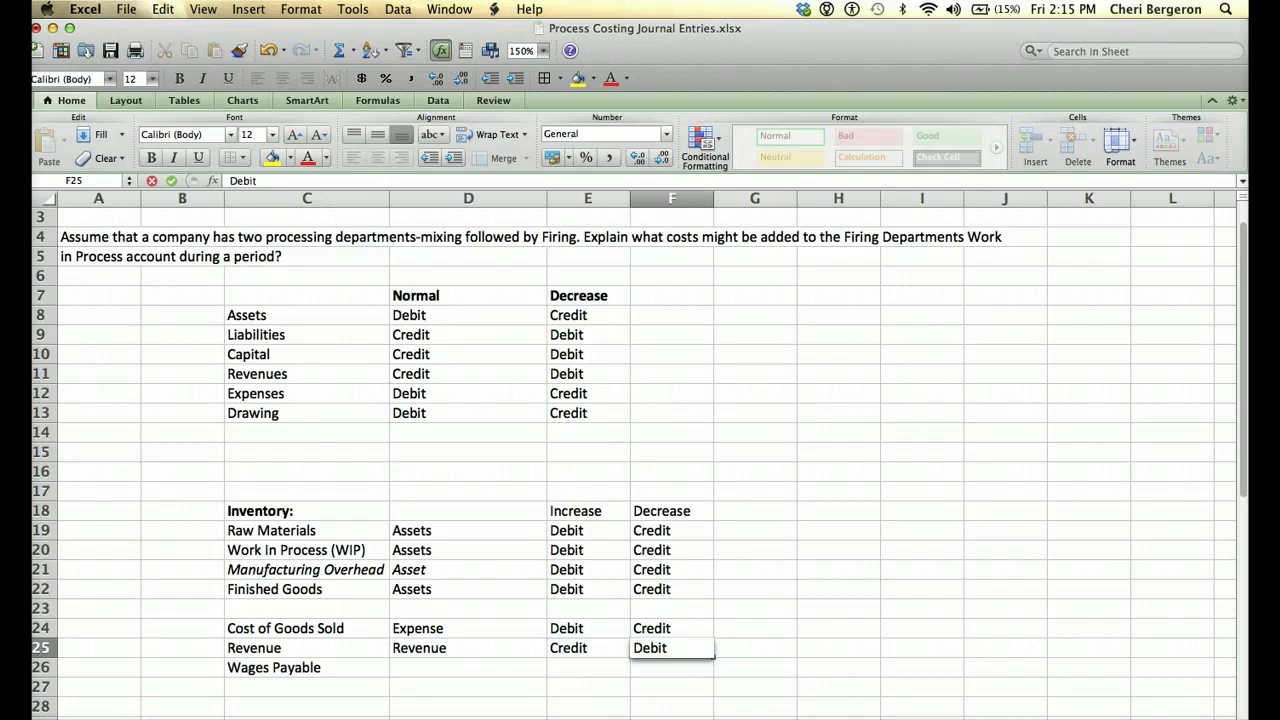
pyautogui.press('Return')
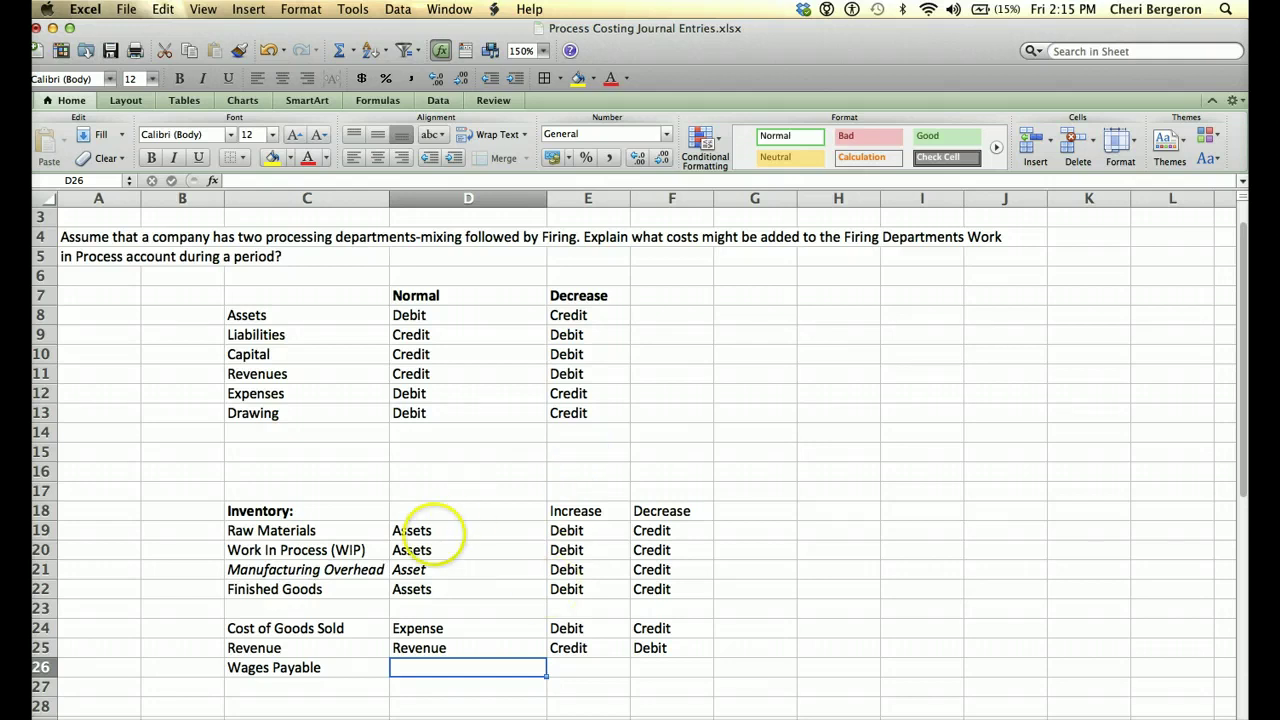
# Step: Classify Wages Payable as Liability in row 26, with Credit for increase and Debit for decrease
pyautogui.click(567, 553)
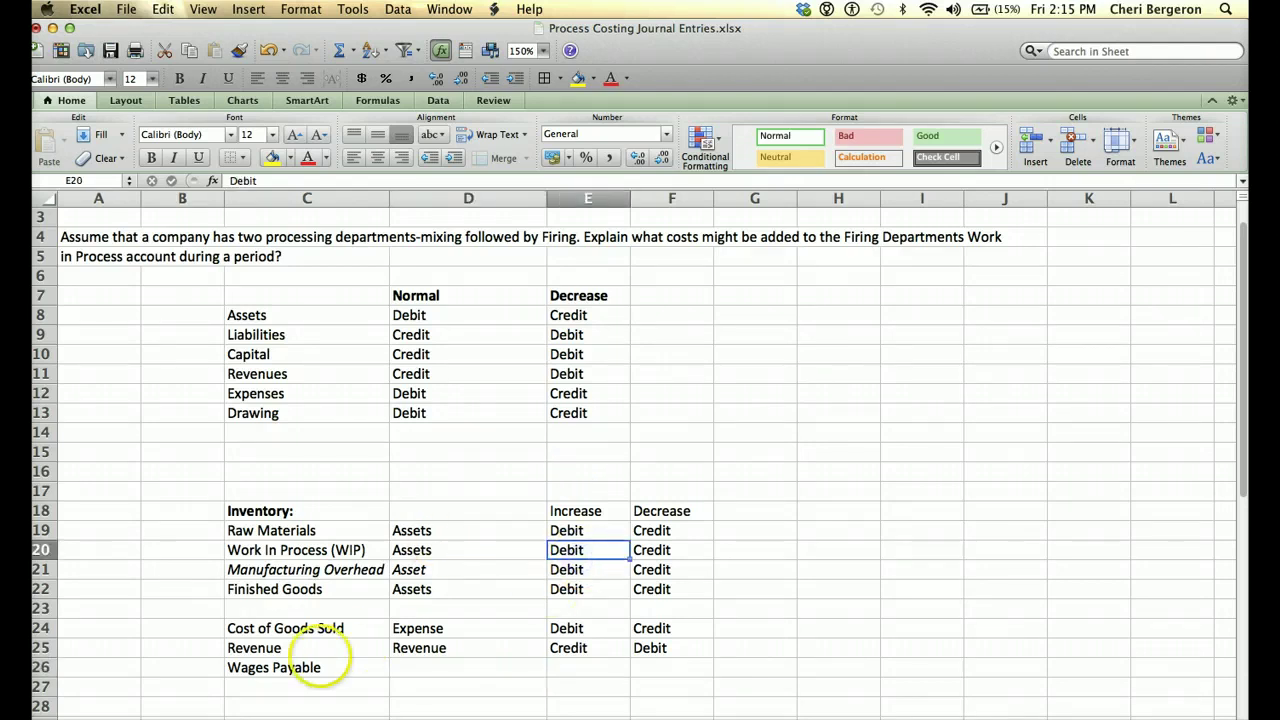
pyautogui.click(286, 670)
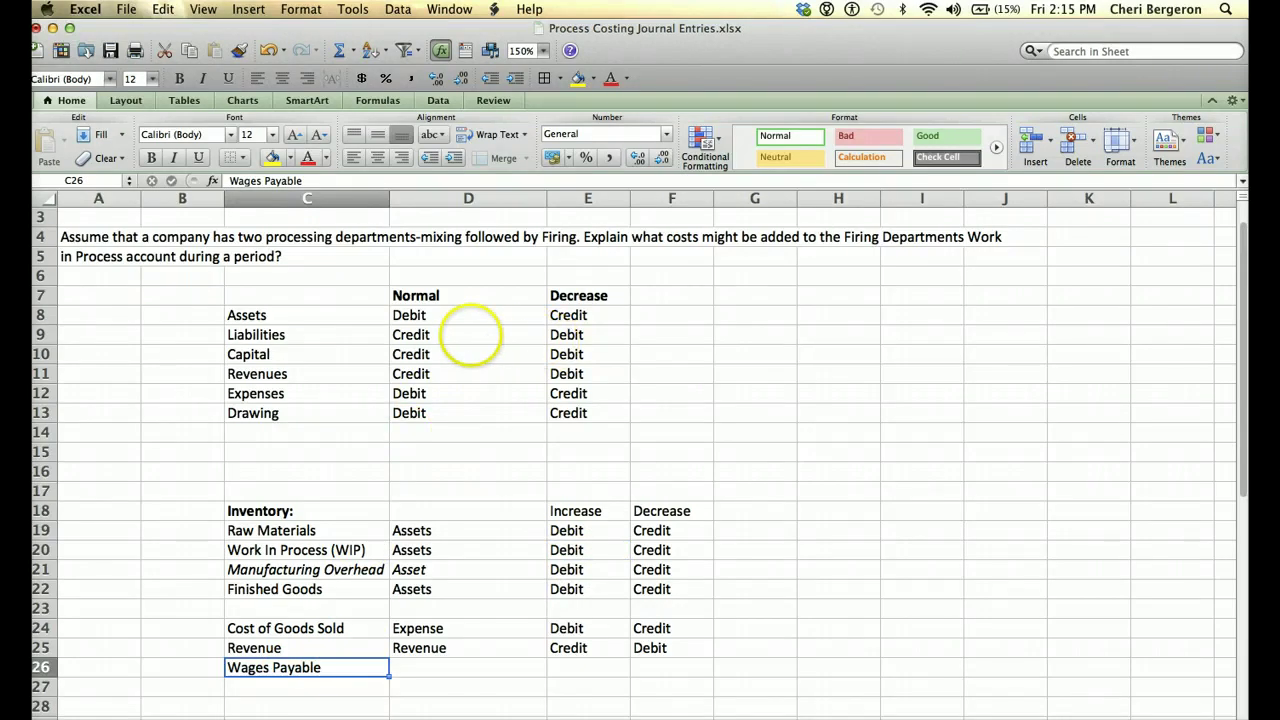
pyautogui.click(472, 336)
pyautogui.click(423, 668)
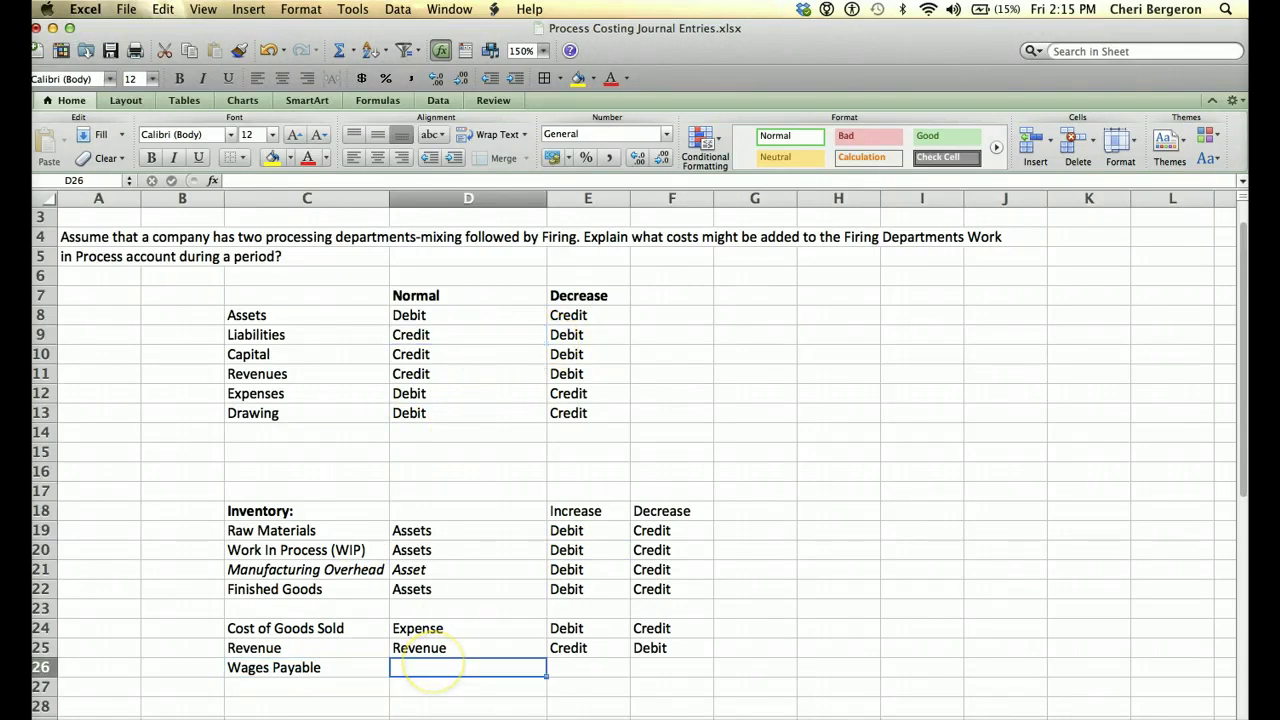
pyautogui.write('Liability')
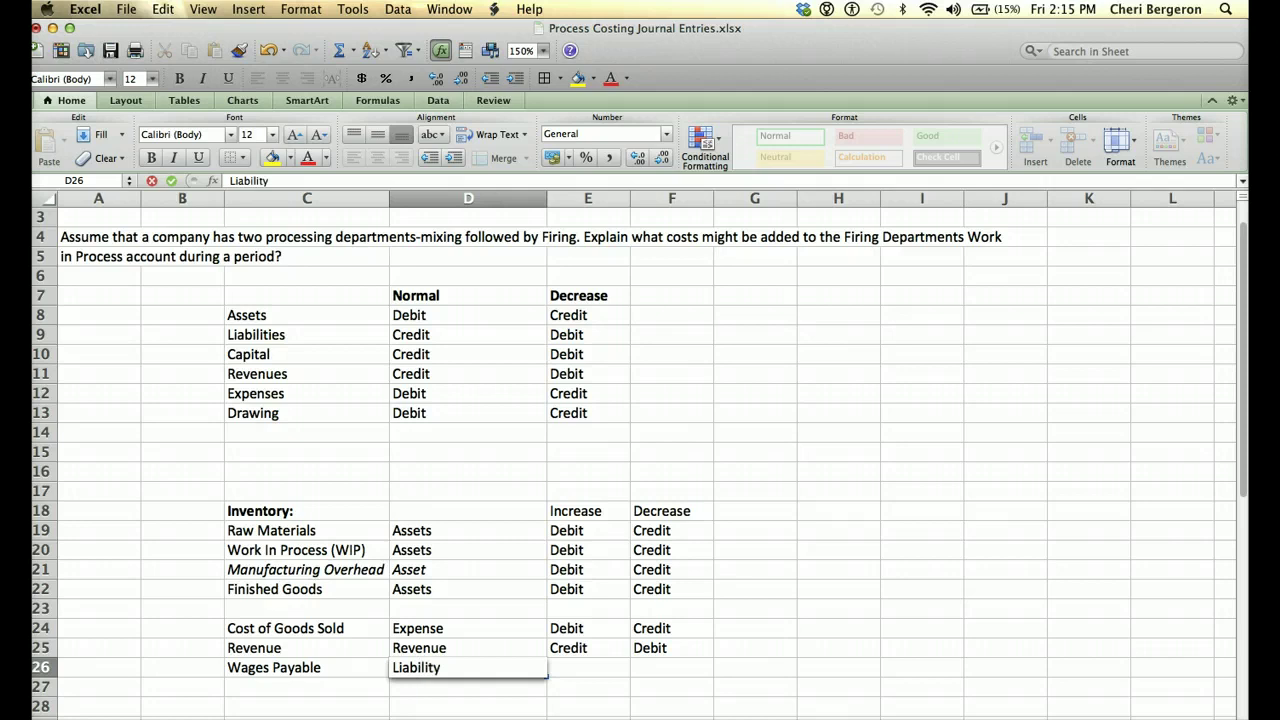
pyautogui.press('Tab')
pyautogui.write('Credit')
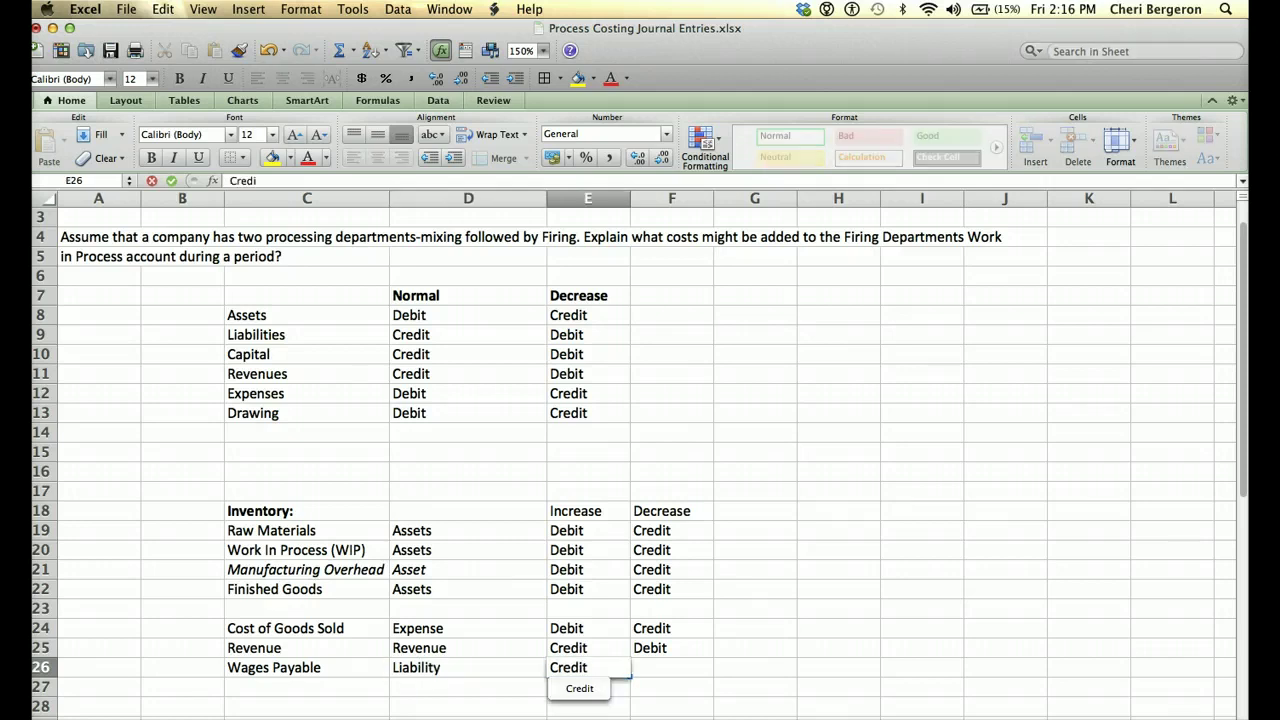
pyautogui.press('Tab')
pyautogui.write('Debit')
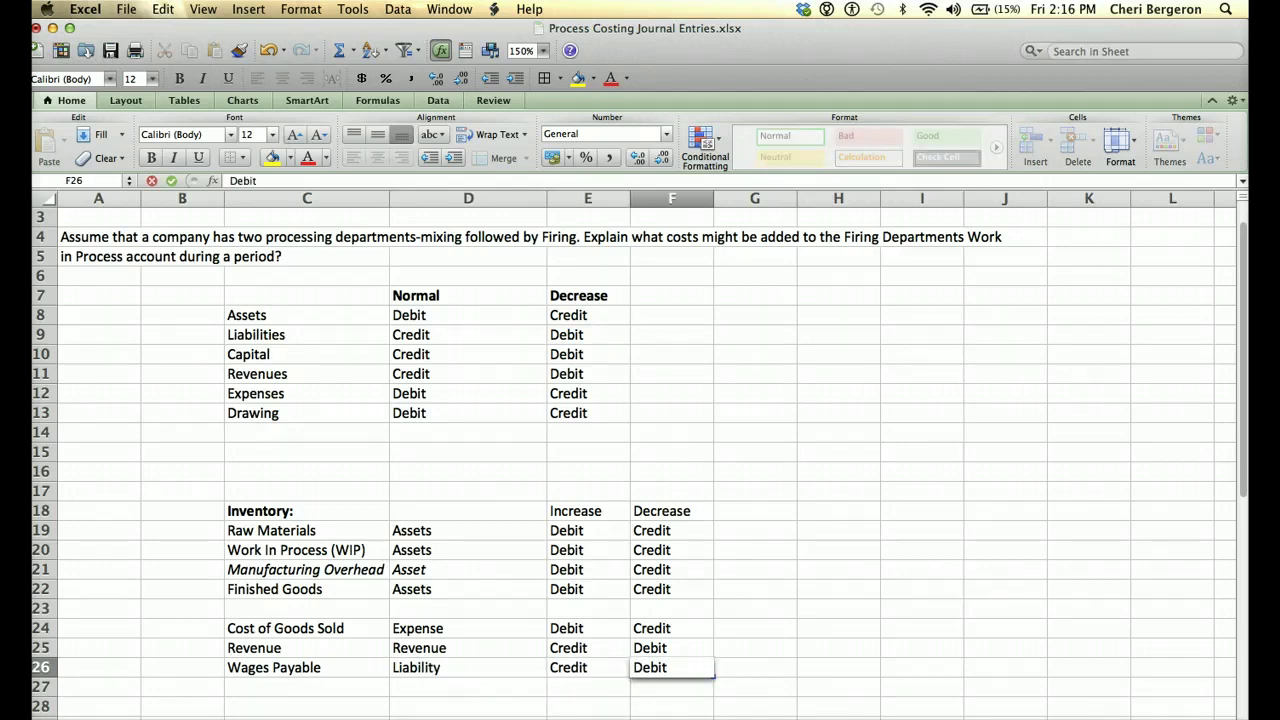
pyautogui.press('Left')
pyautogui.press('Left')
pyautogui.press('Left')
pyautogui.press('Left')
pyautogui.press('Down')
pyautogui.press('Down')
pyautogui.press('Down')
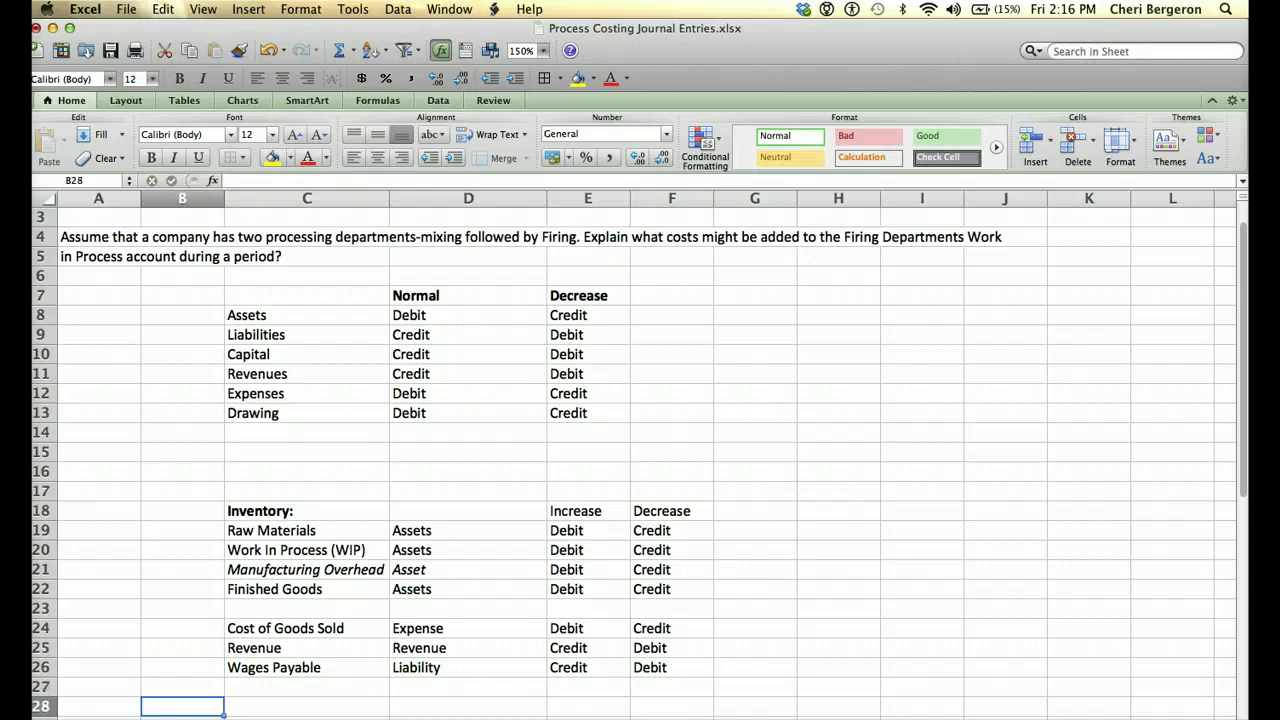
pyautogui.click(306, 706)
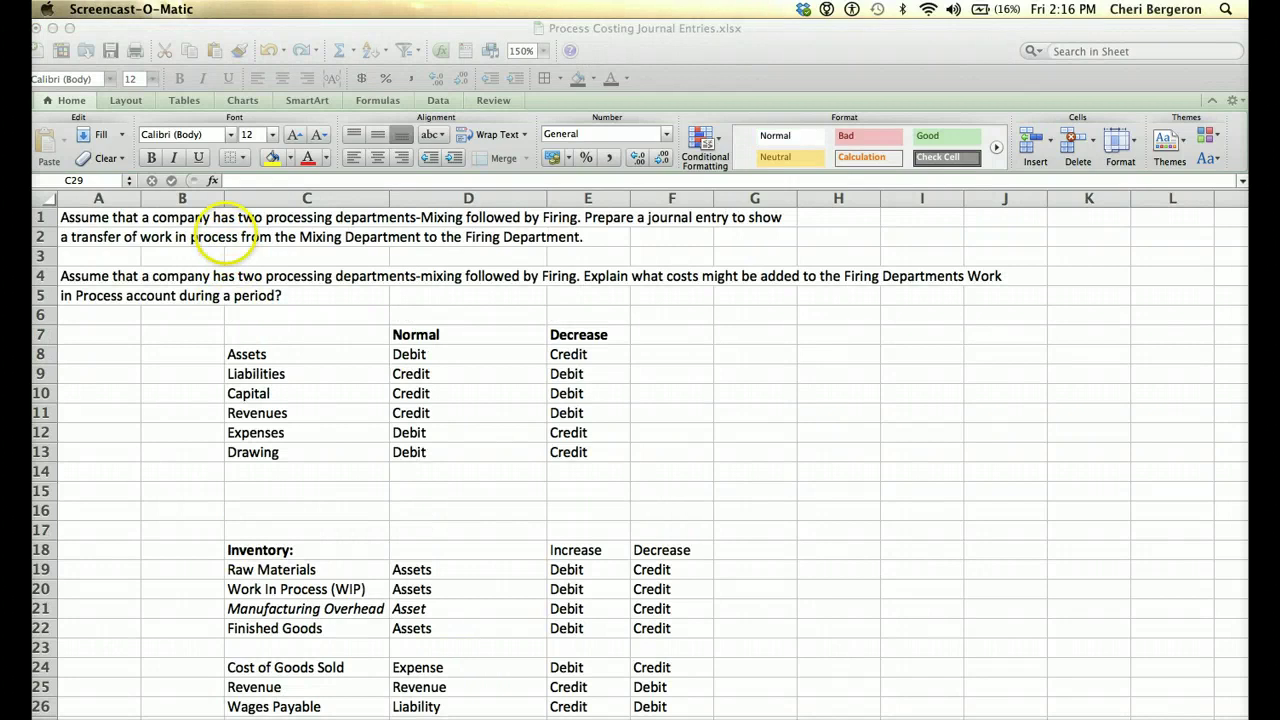
# Step: Start the department transfer journal entry with WIP-Firing in G10 and Debit in H10
pyautogui.click(220, 215)
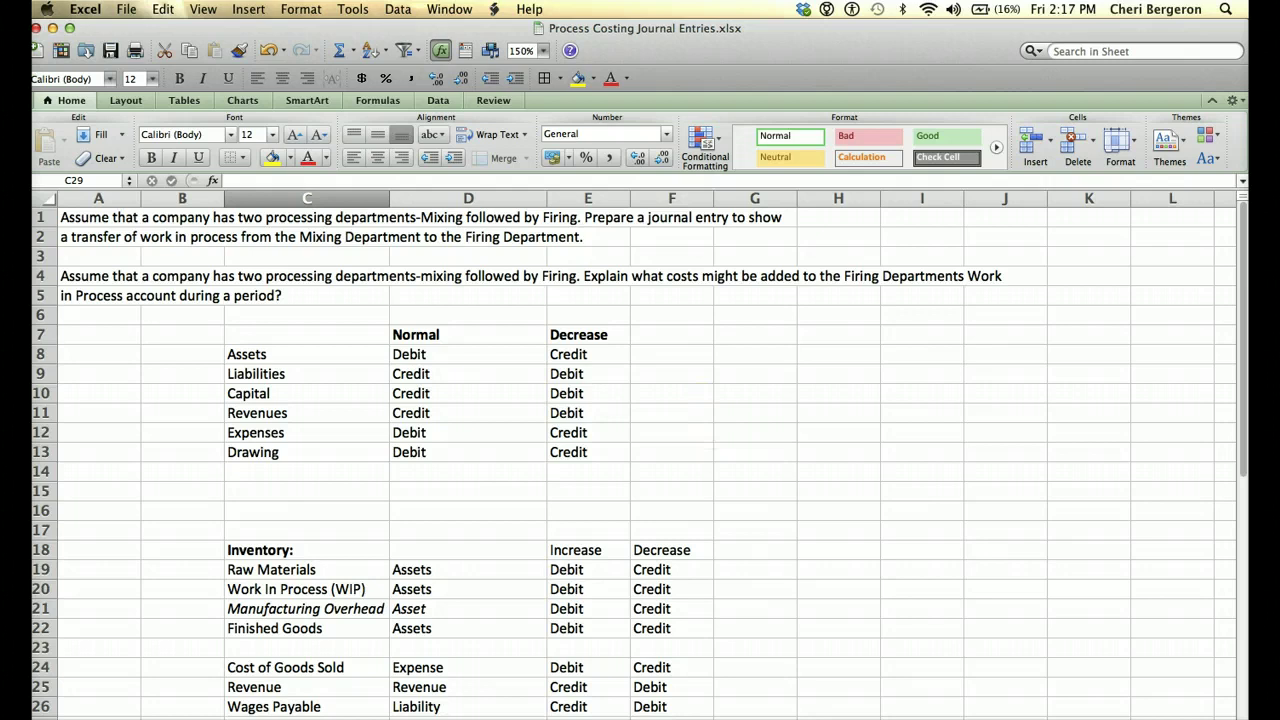
pyautogui.click(748, 401)
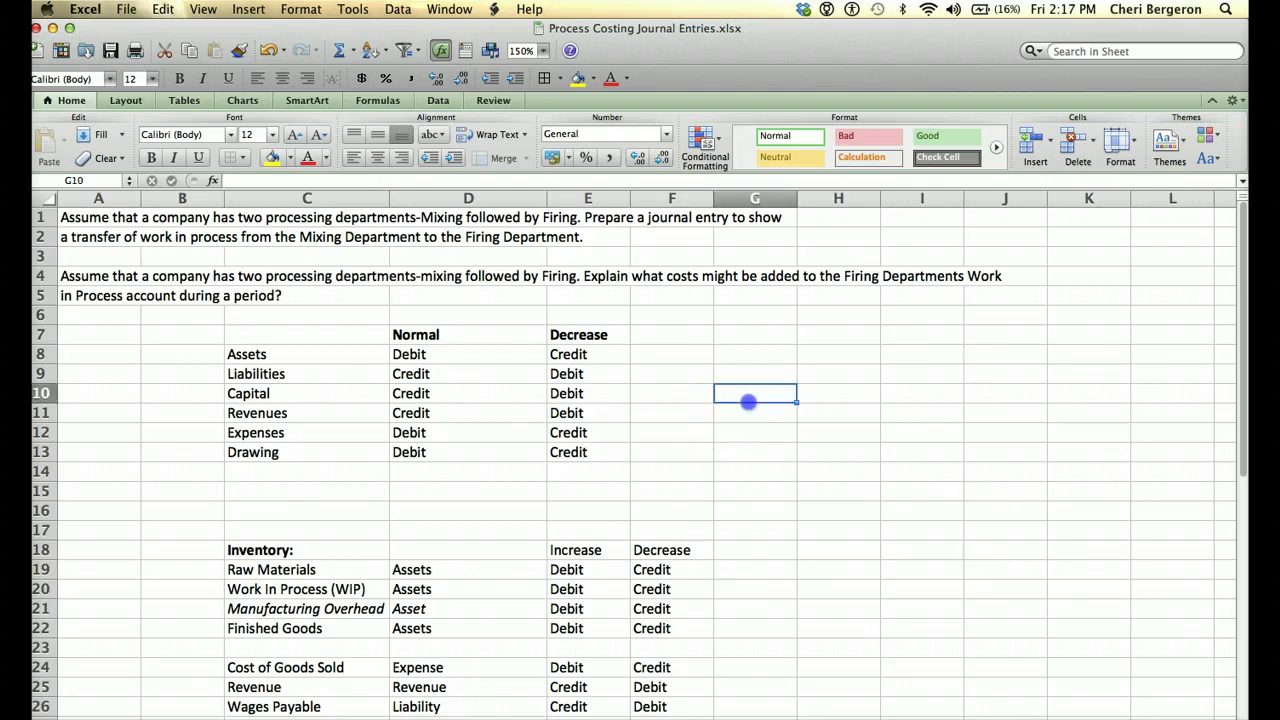
pyautogui.write('Wor')
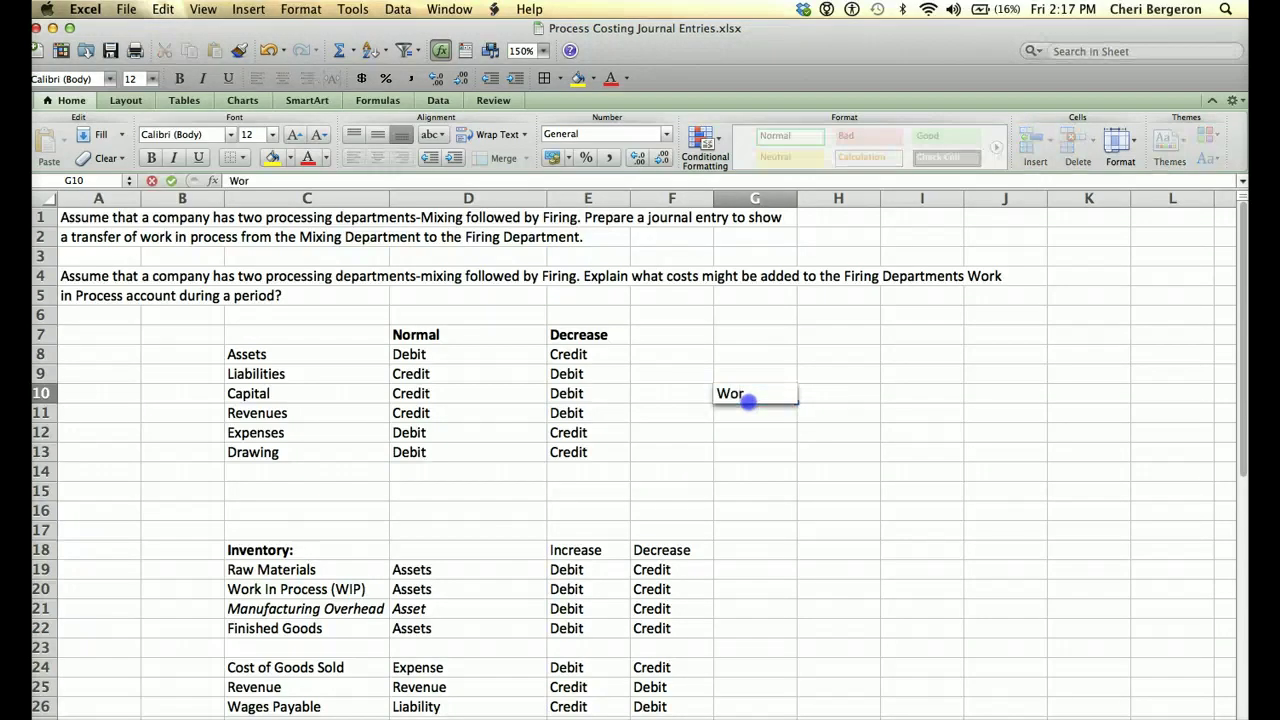
pyautogui.press('BackSpace')
pyautogui.press('BackSpace')
pyautogui.write('IP-Firing')
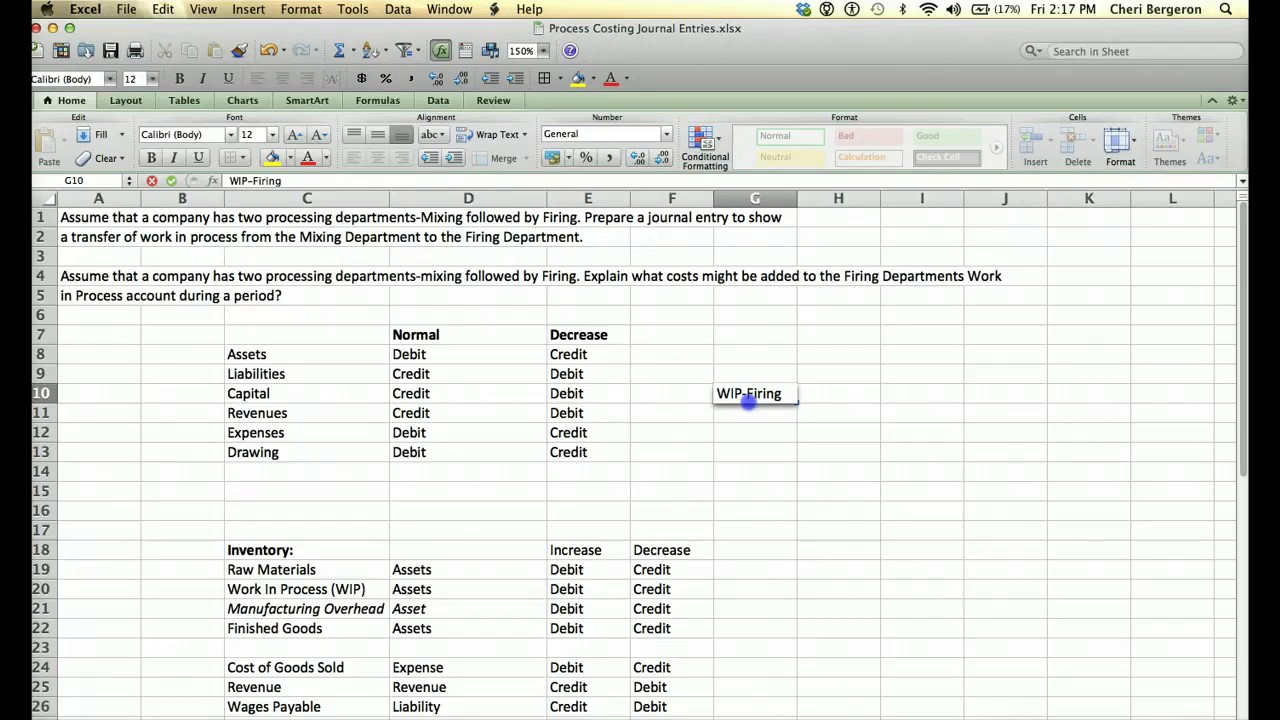
pyautogui.press('Tab')
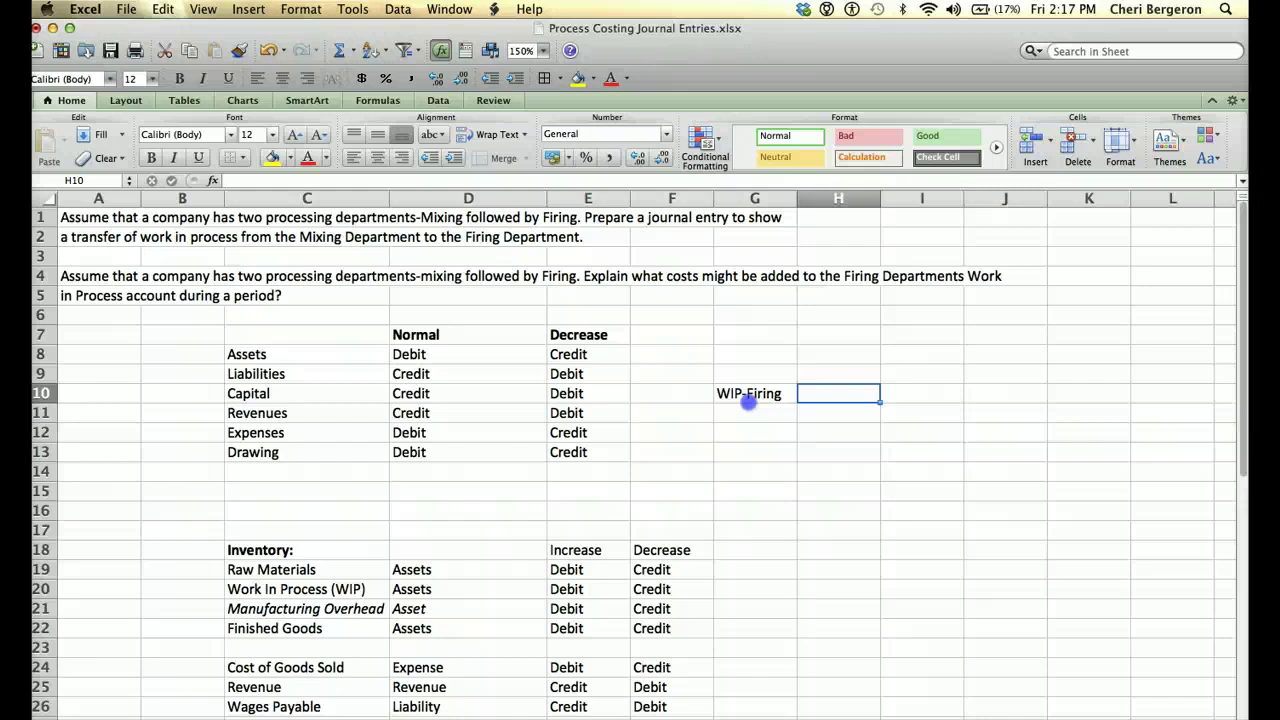
pyautogui.write('Debit')
pyautogui.press('Return')
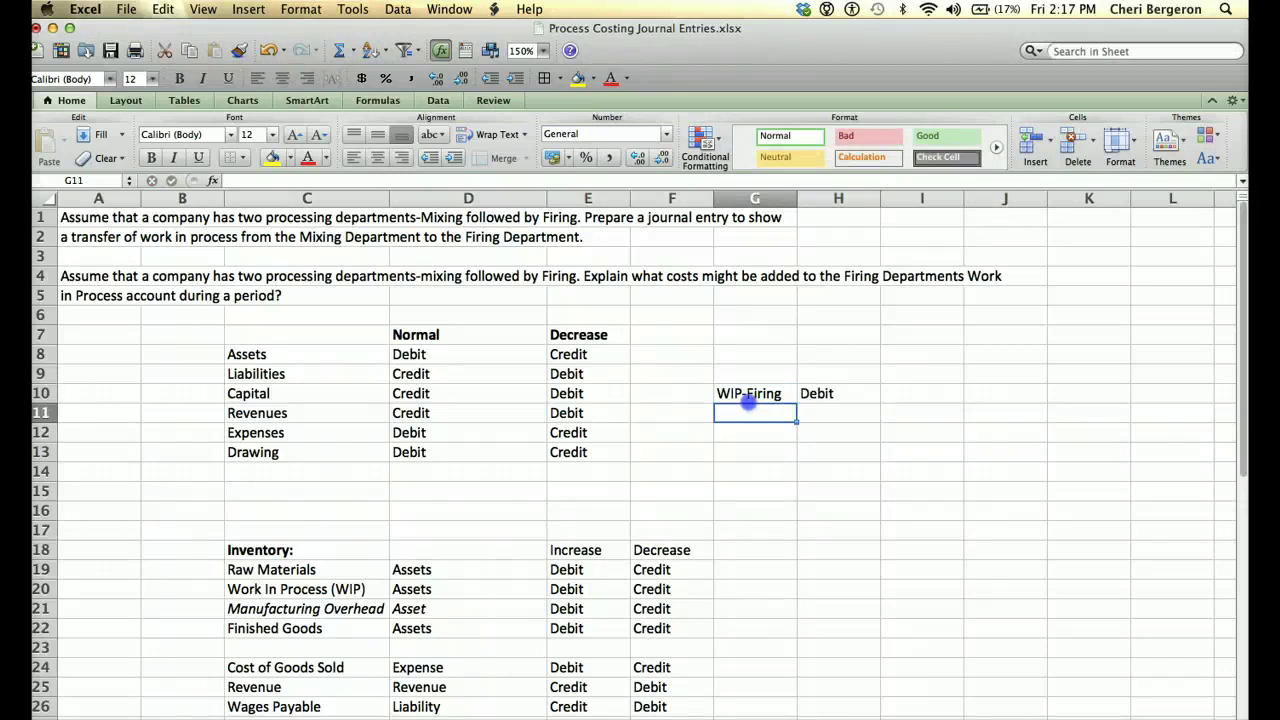
# Step: Add the credit line of the transfer entry, with an indented WIP-Mixing in G11 and Credit in I11
pyautogui.write('WIP-Mixing')
pyautogui.press('Tab')
pyautogui.press('Tab')
pyautogui.write('Cr')
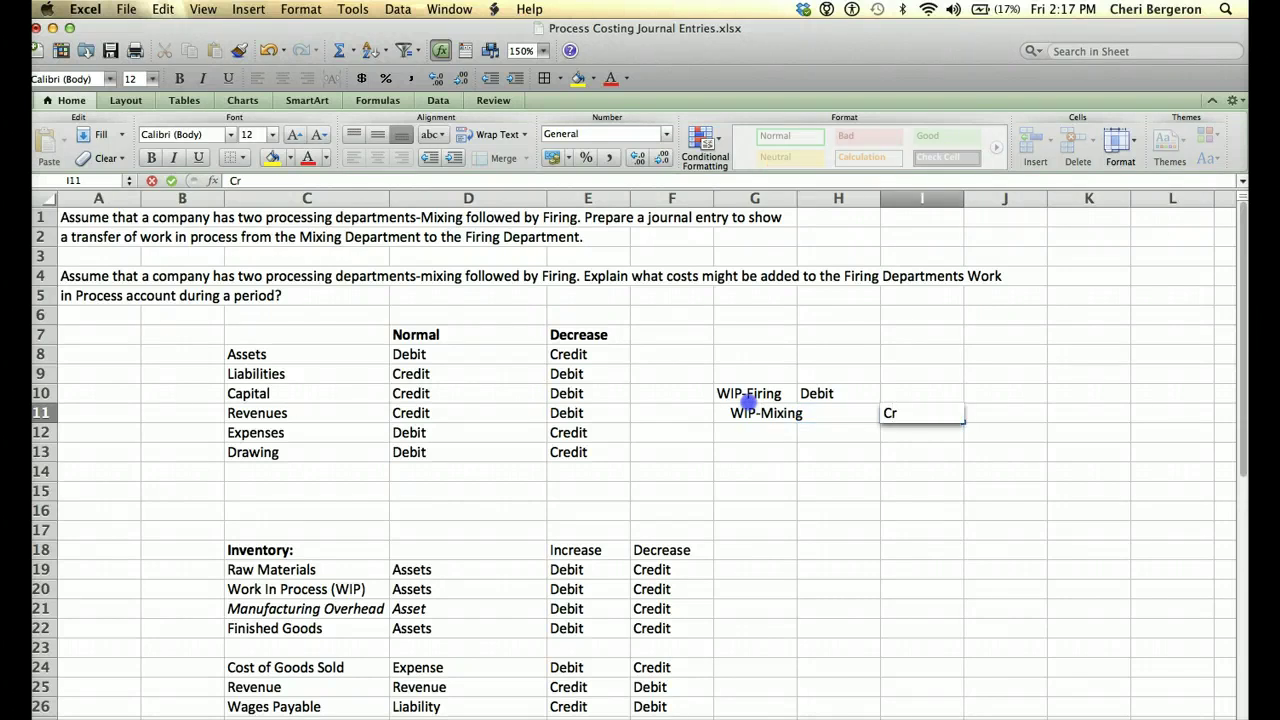
pyautogui.write('edit')
pyautogui.press('Return')
# Step: List Materials, Labor and Manufacturing Overhead in G13:G15 as costs added to the Firing Department's Work in Process
pyautogui.press('Left')
pyautogui.press('Left')
pyautogui.press('Down')
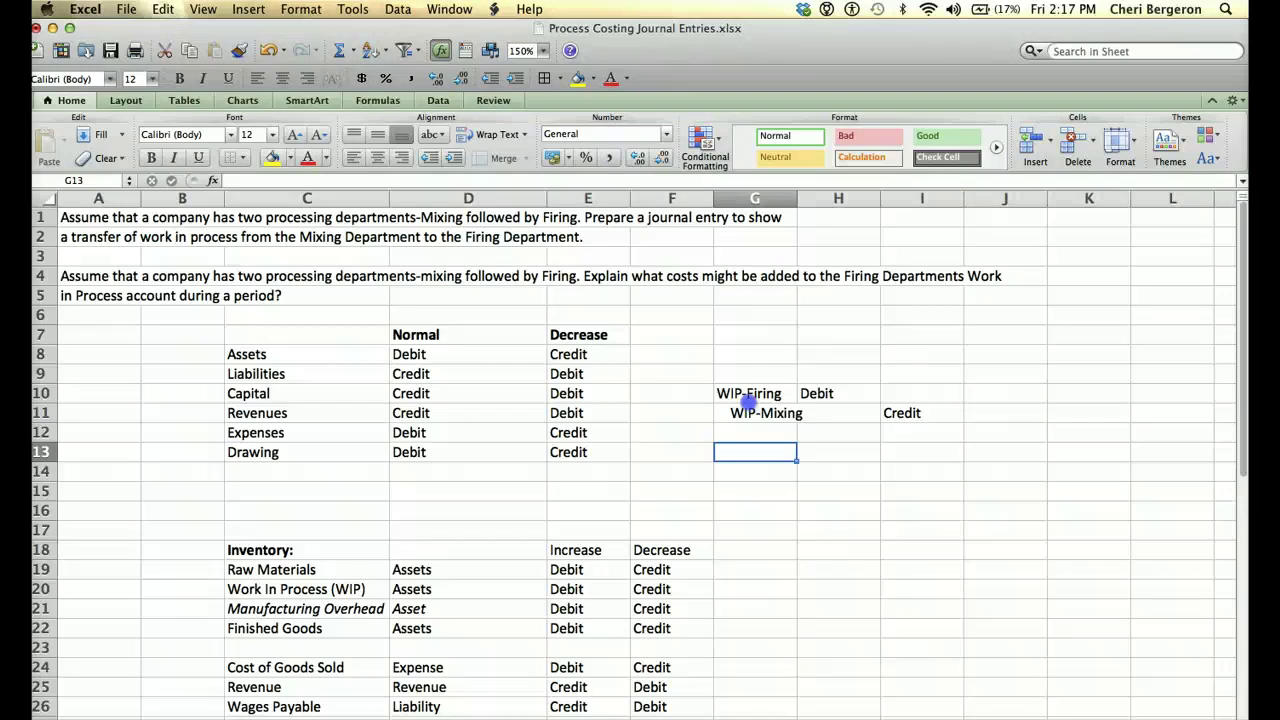
pyautogui.write('Materials')
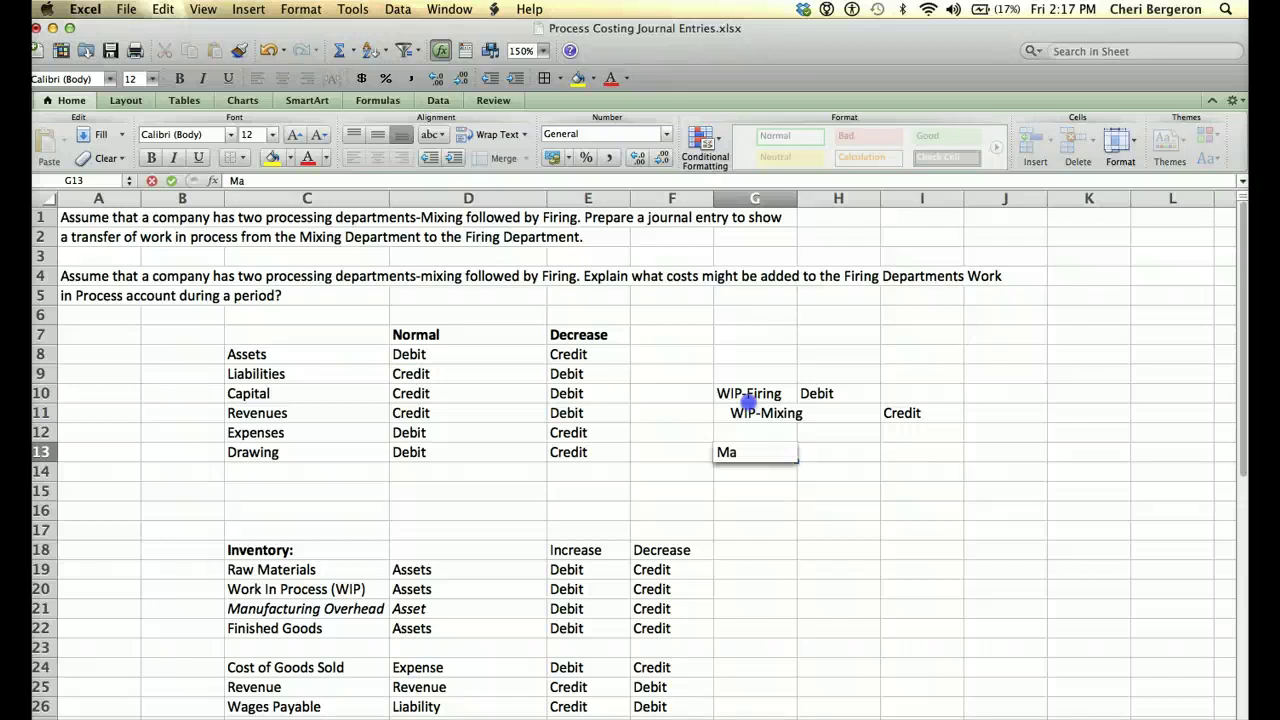
pyautogui.press('Return')
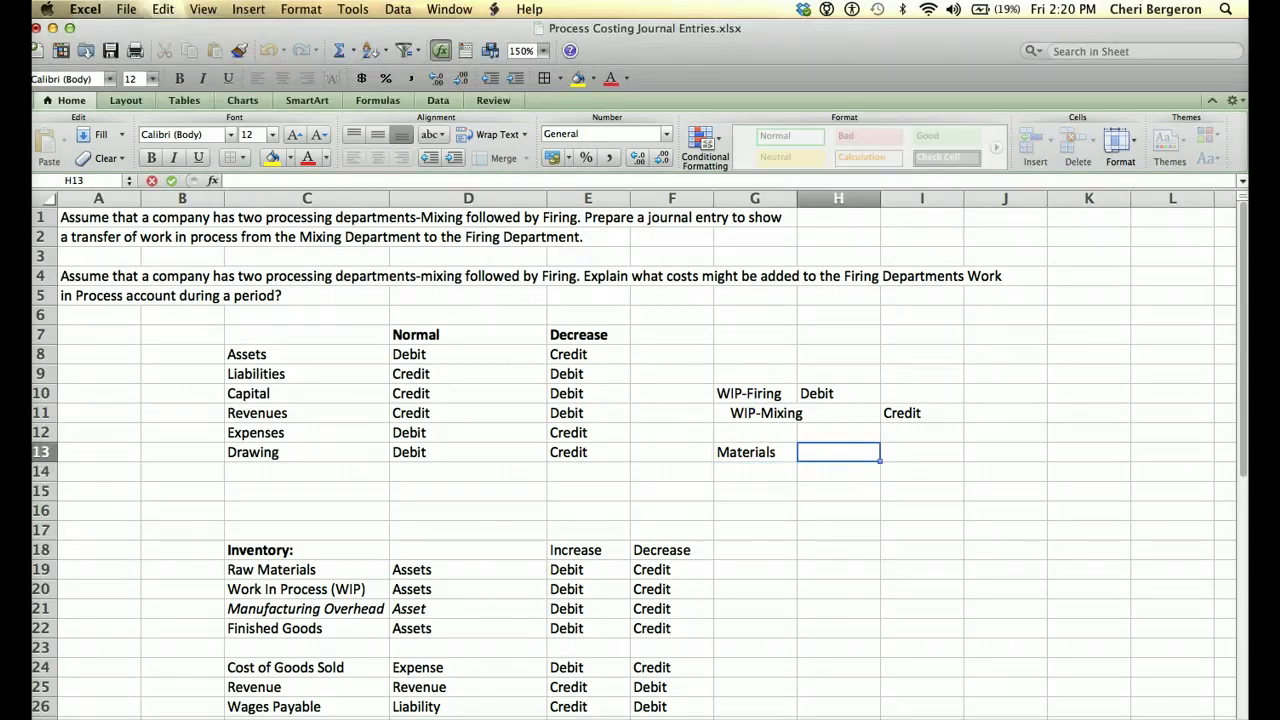
pyautogui.click(756, 477)
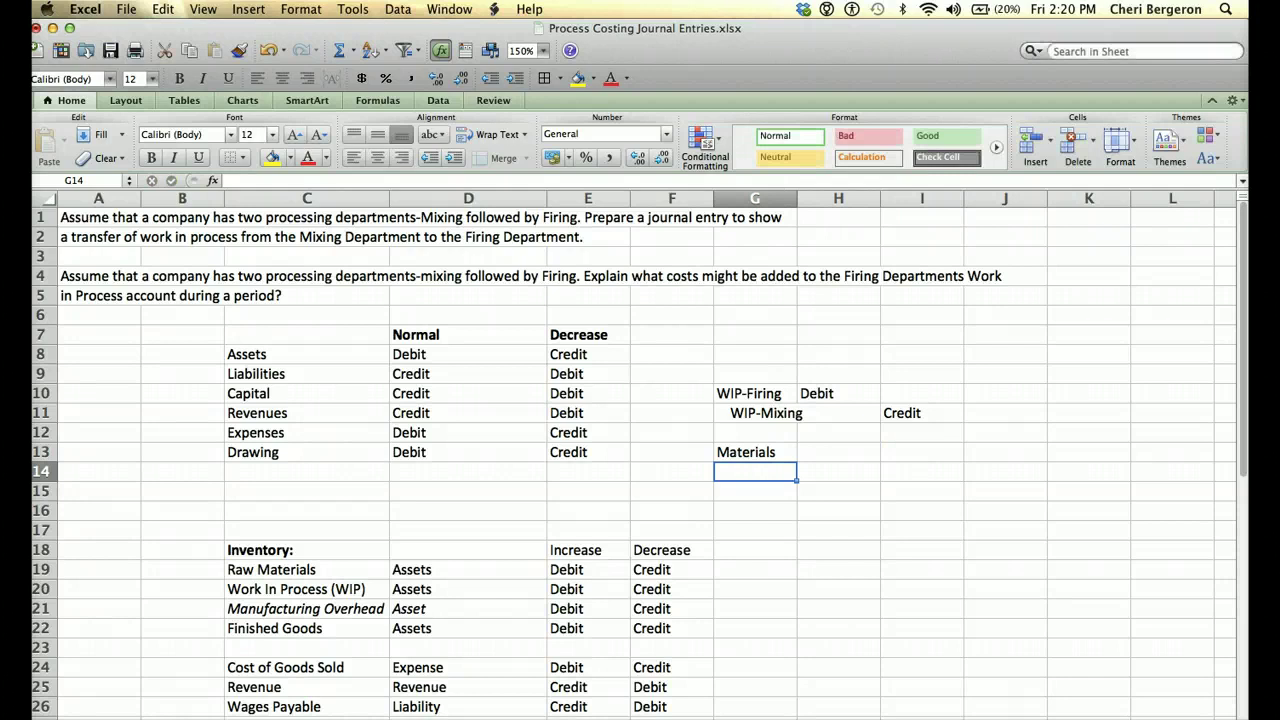
pyautogui.write('Labor')
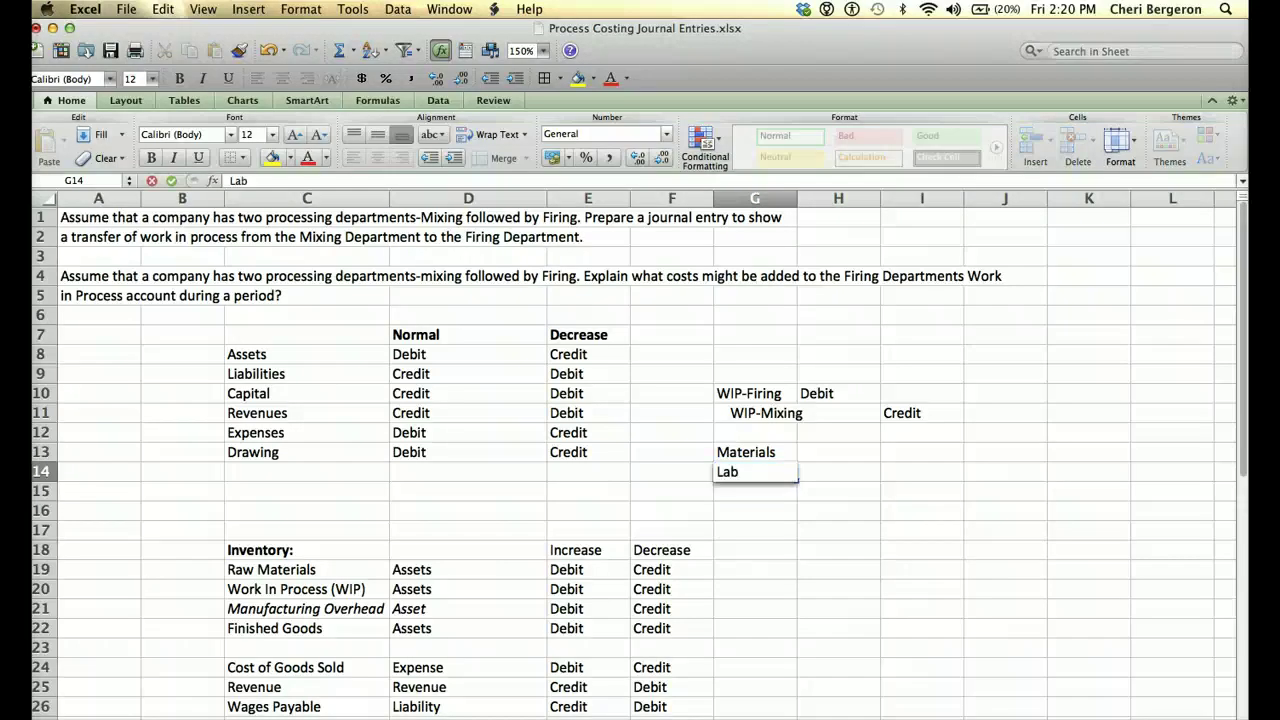
pyautogui.press('Return')
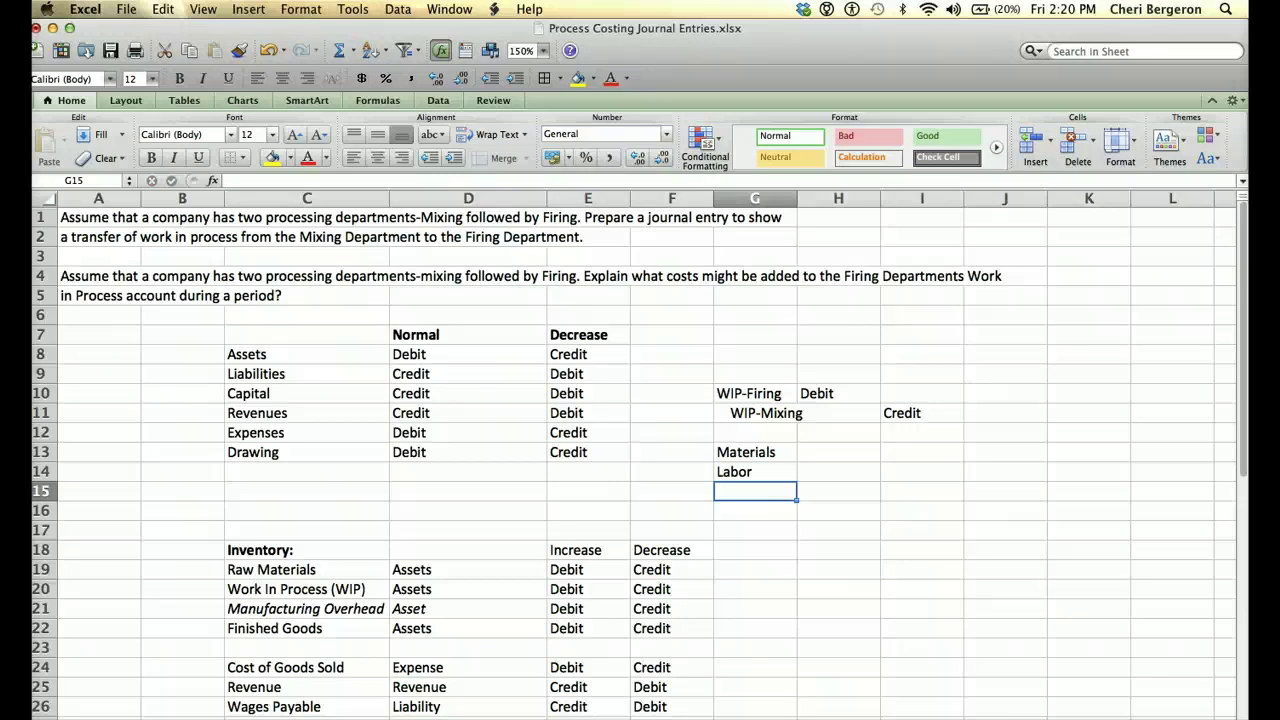
pyautogui.write('Manufa')
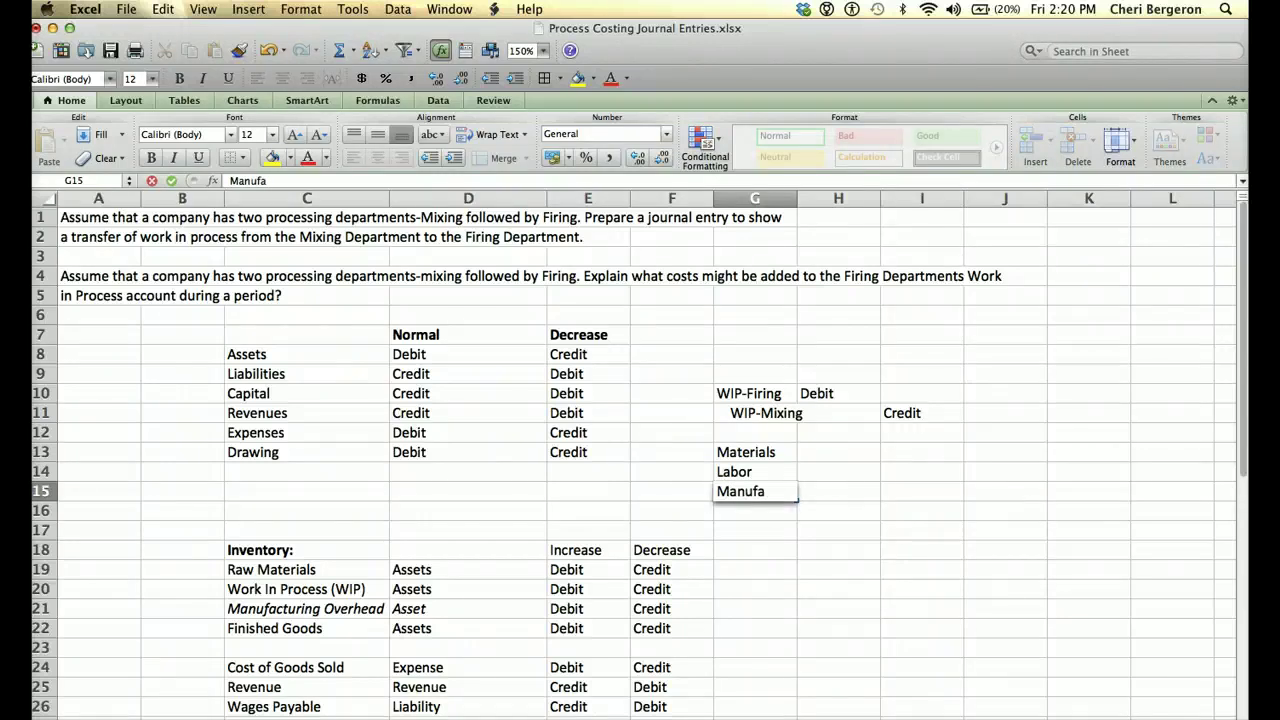
pyautogui.write('cturing Overhead')
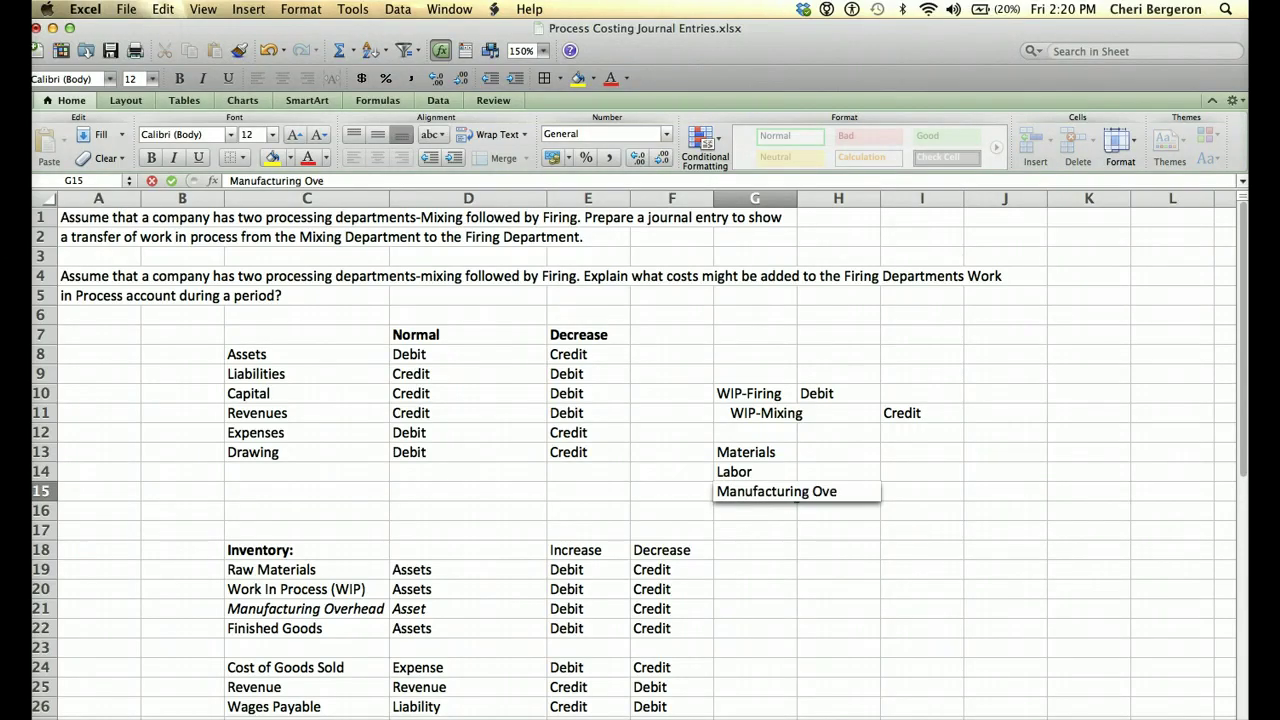
pyautogui.press('Return')
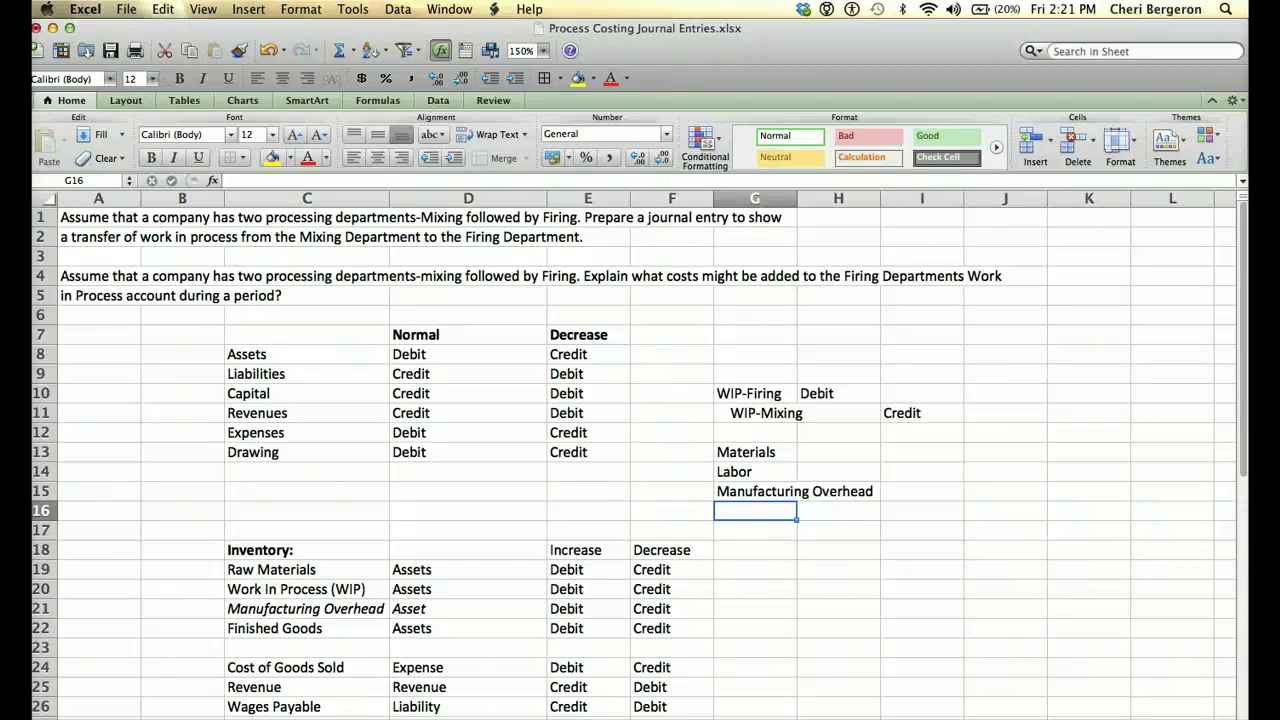
# Step: Add "Costs transferred in from the Mixing Department" to the cost list in G16
pyautogui.write('Costs transfer')
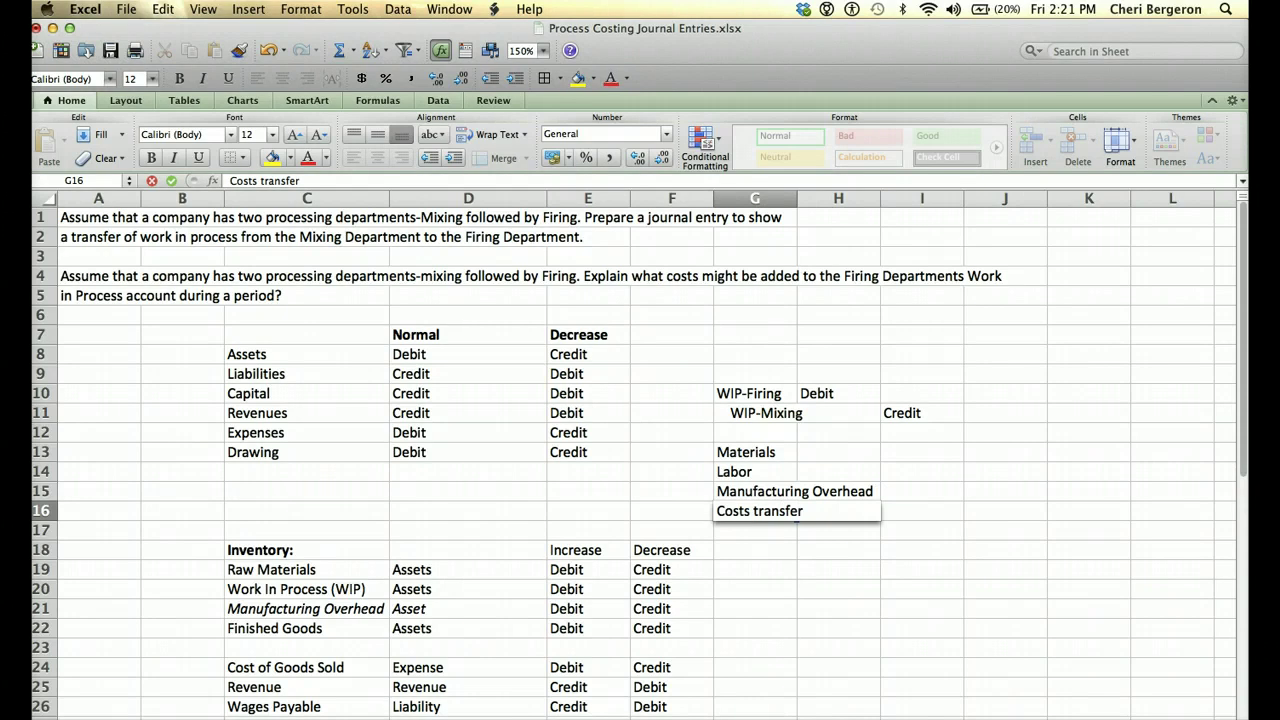
pyautogui.write('red in from th')
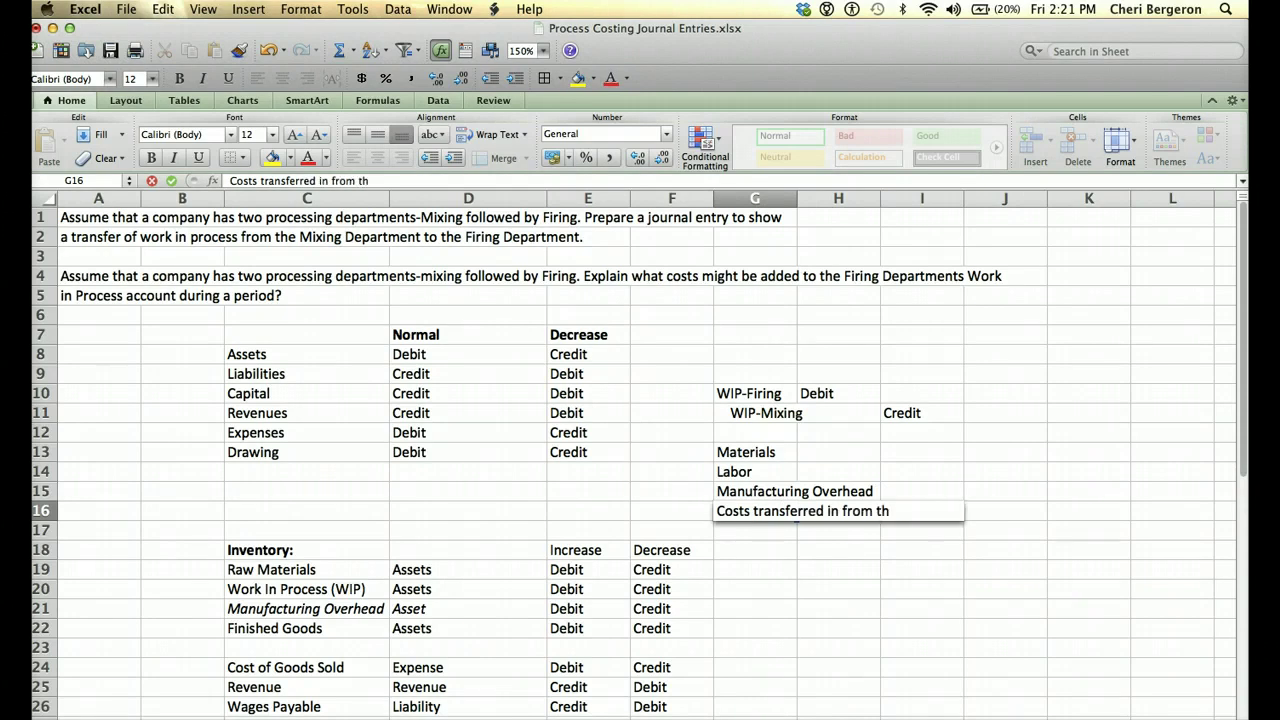
pyautogui.write('e Mixing Department')
pyautogui.press('Return')
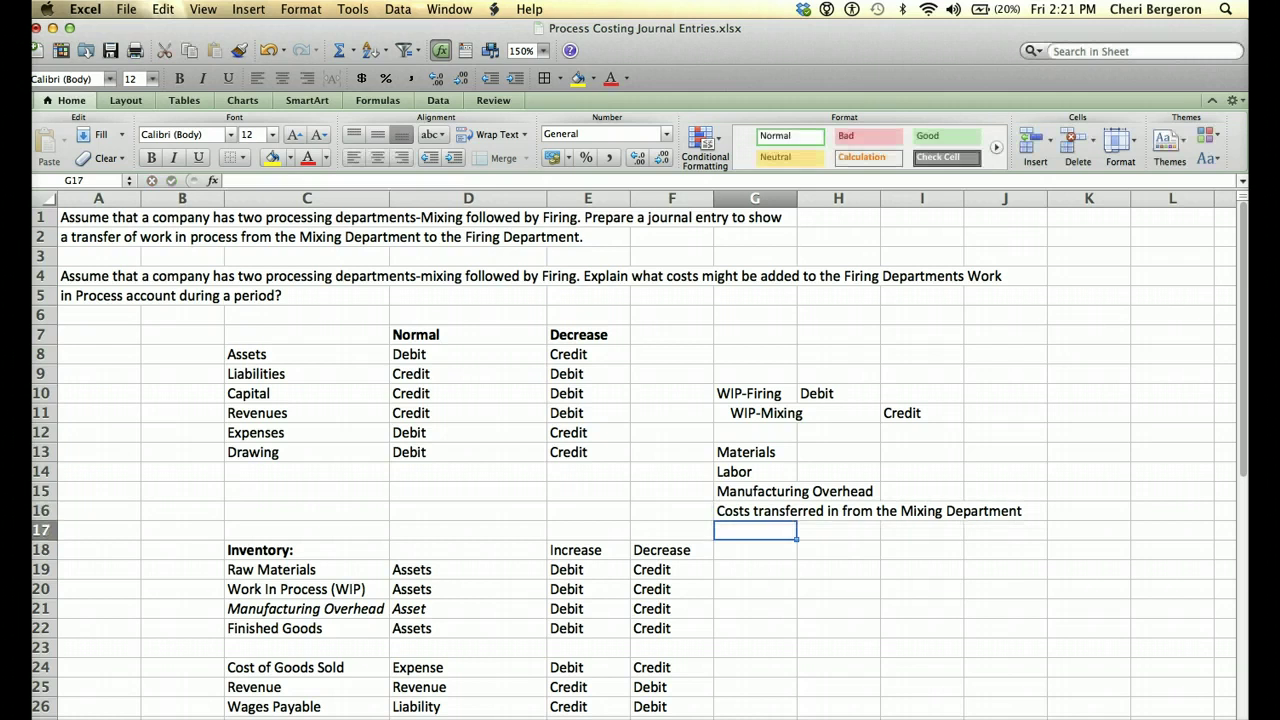
# Step: Record the materials journal entry with WIP-Firing Department in G20 and an indented Materials in G21
pyautogui.click(468, 640)
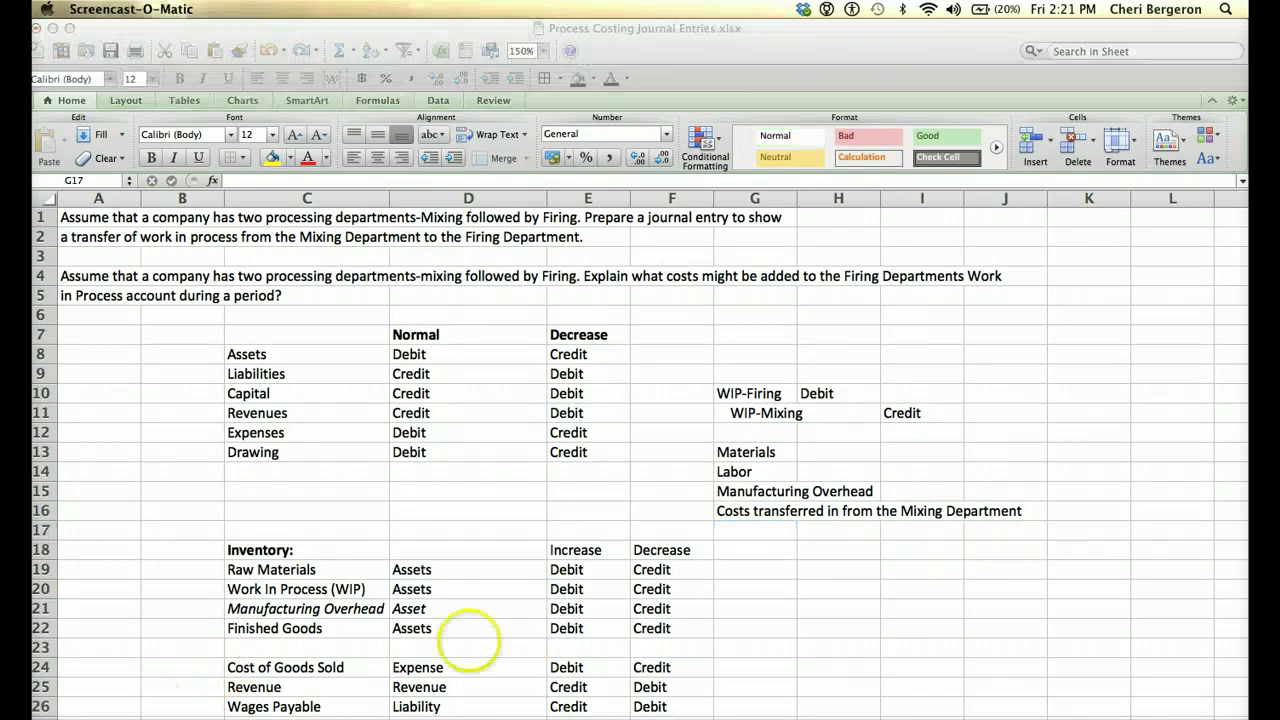
pyautogui.click(790, 580)
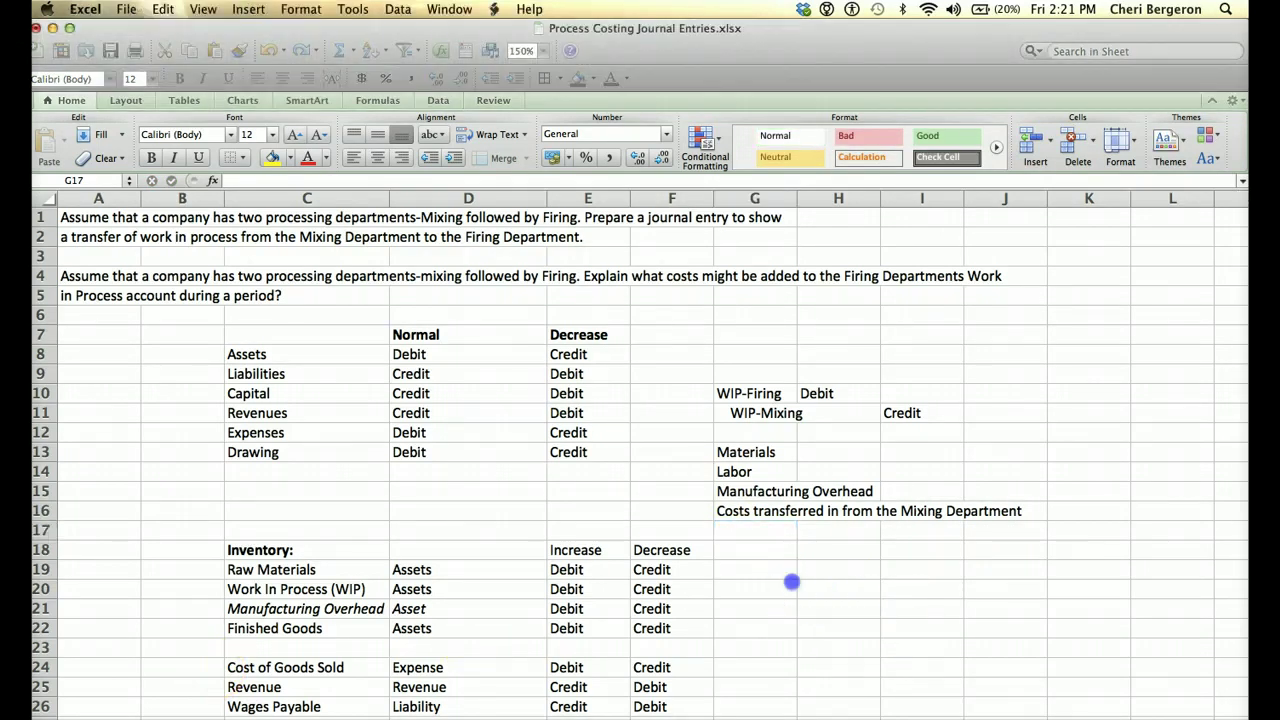
pyautogui.click(788, 586)
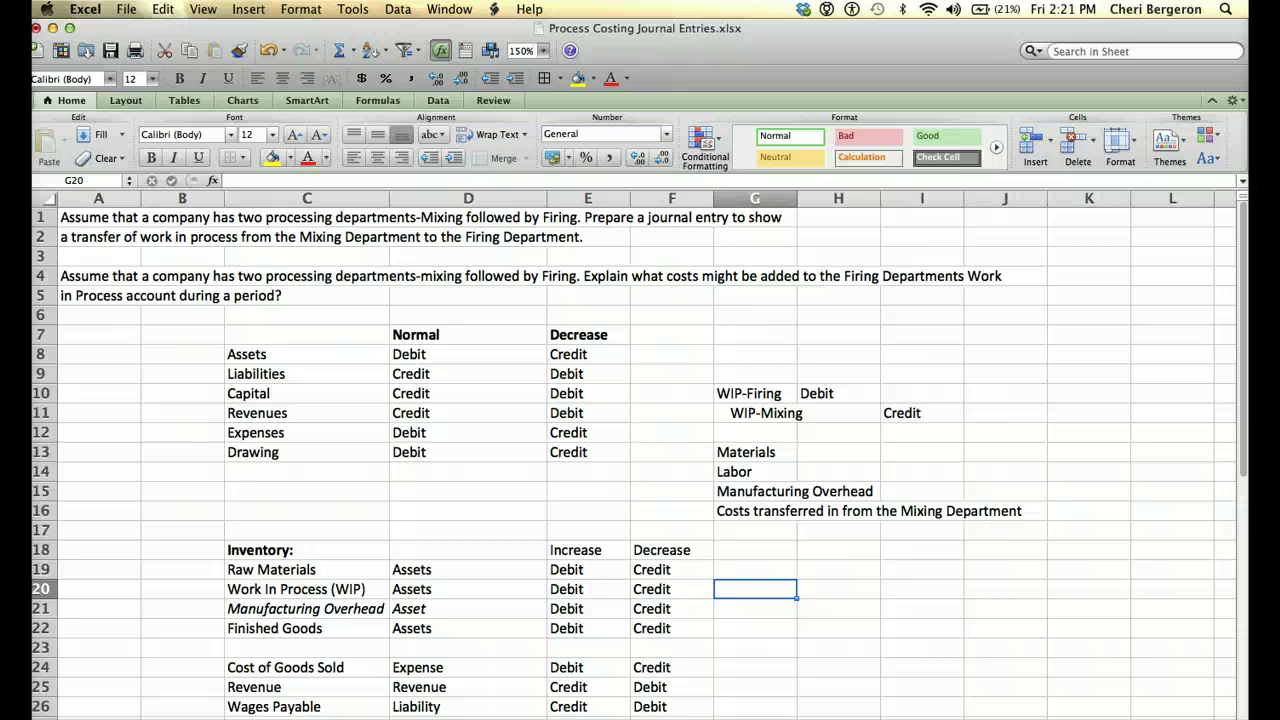
pyautogui.write('W')
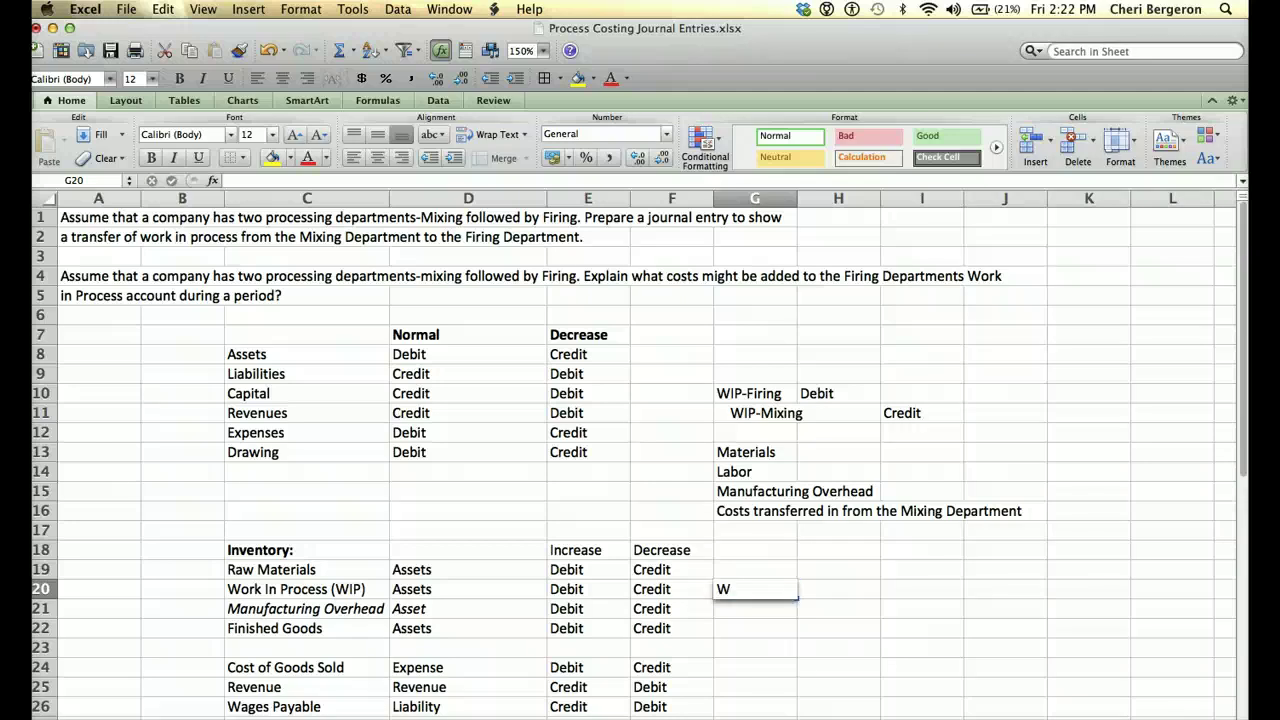
pyautogui.write('IP-Firing De')
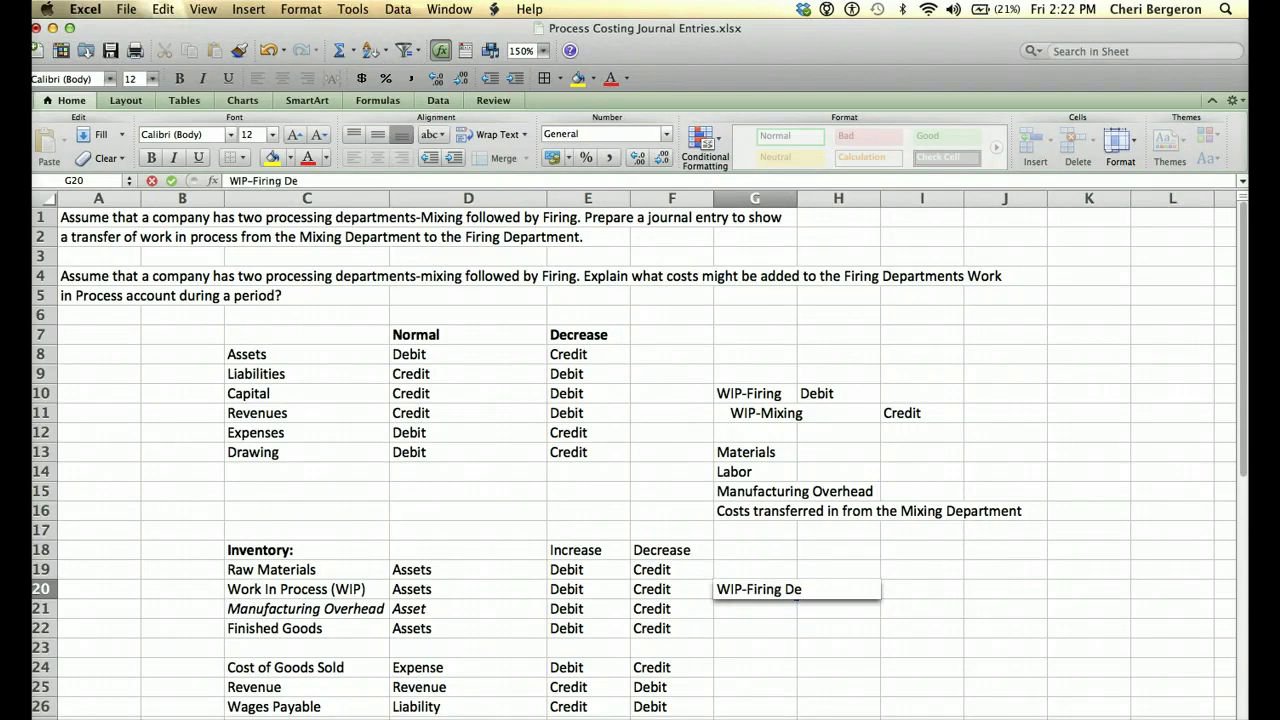
pyautogui.write('partment')
pyautogui.press('Return')
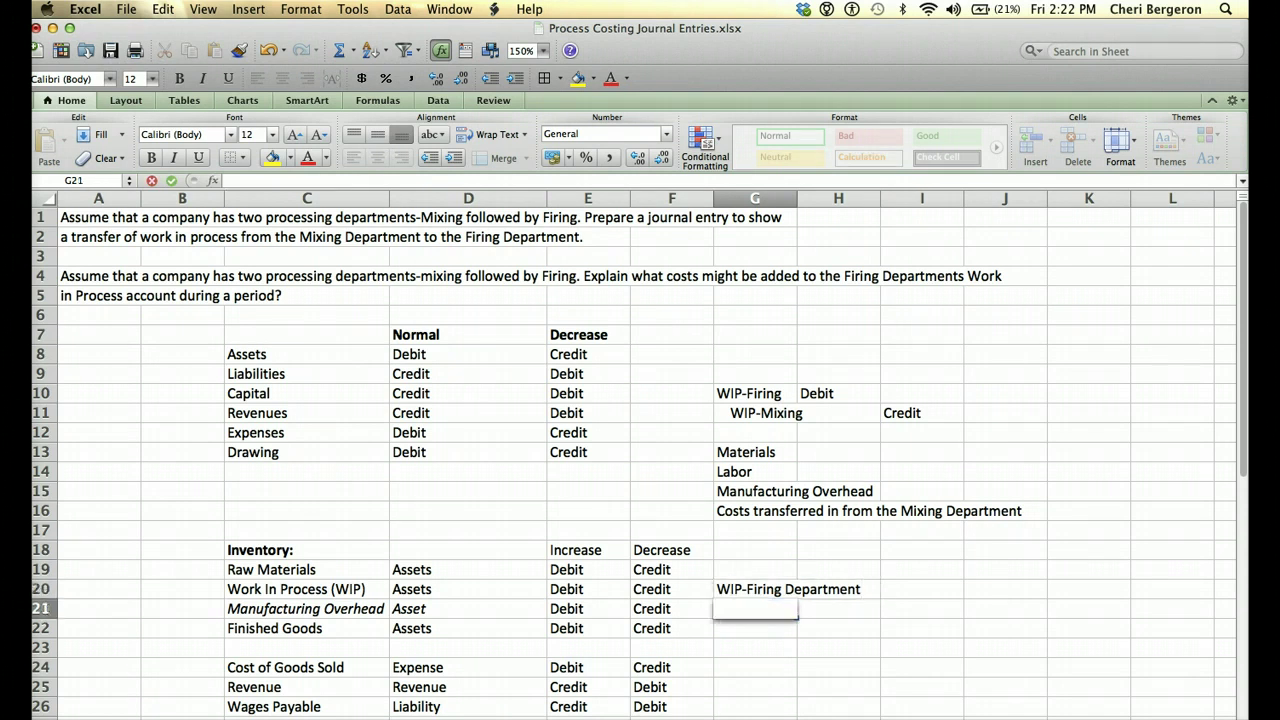
pyautogui.write('Materials')
pyautogui.press('Return')
pyautogui.press('Return')
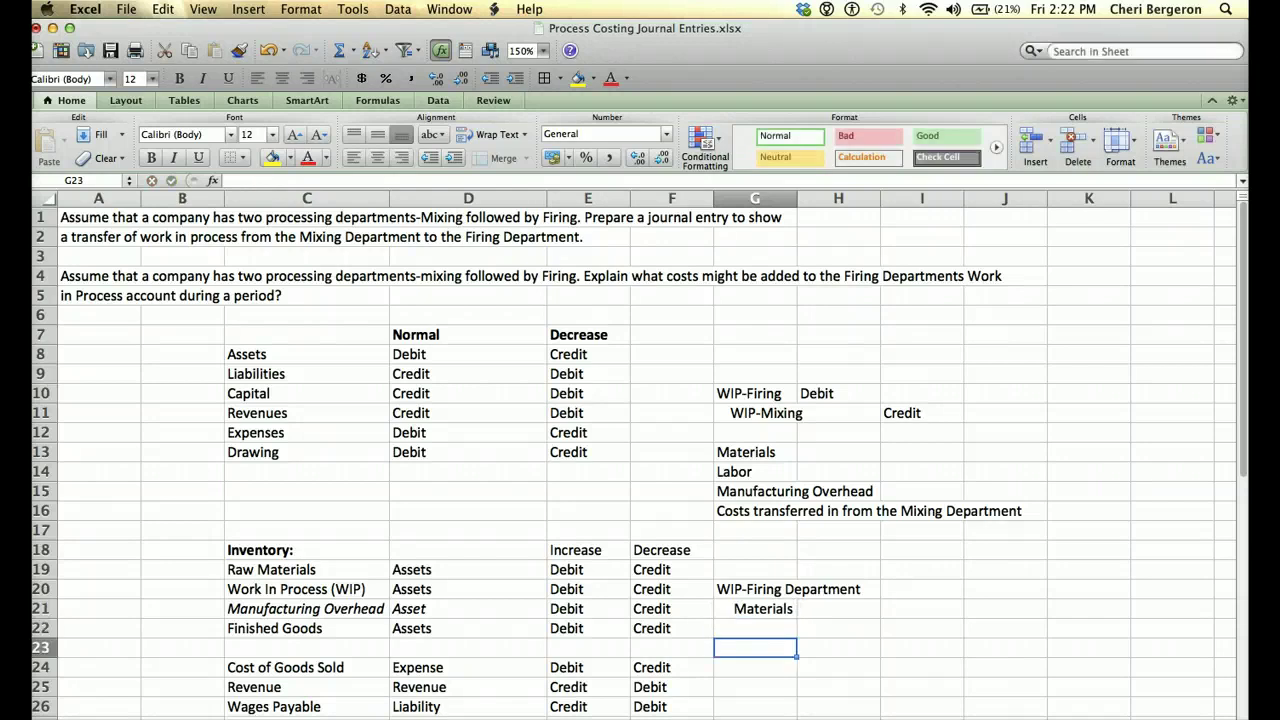
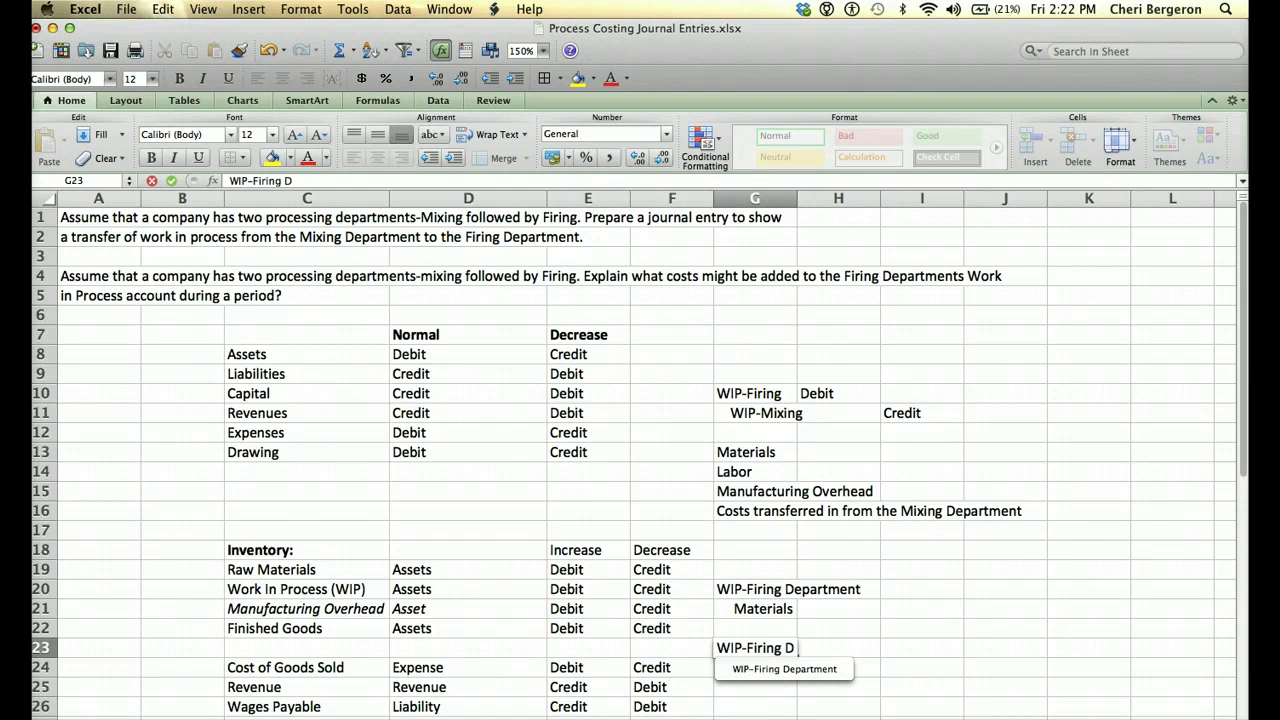
# Step: Record the labor journal entry with WIP-Firing Department in G23 and an indented Wages Payable in G24
pyautogui.press('BackSpace')
pyautogui.press('BackSpace')
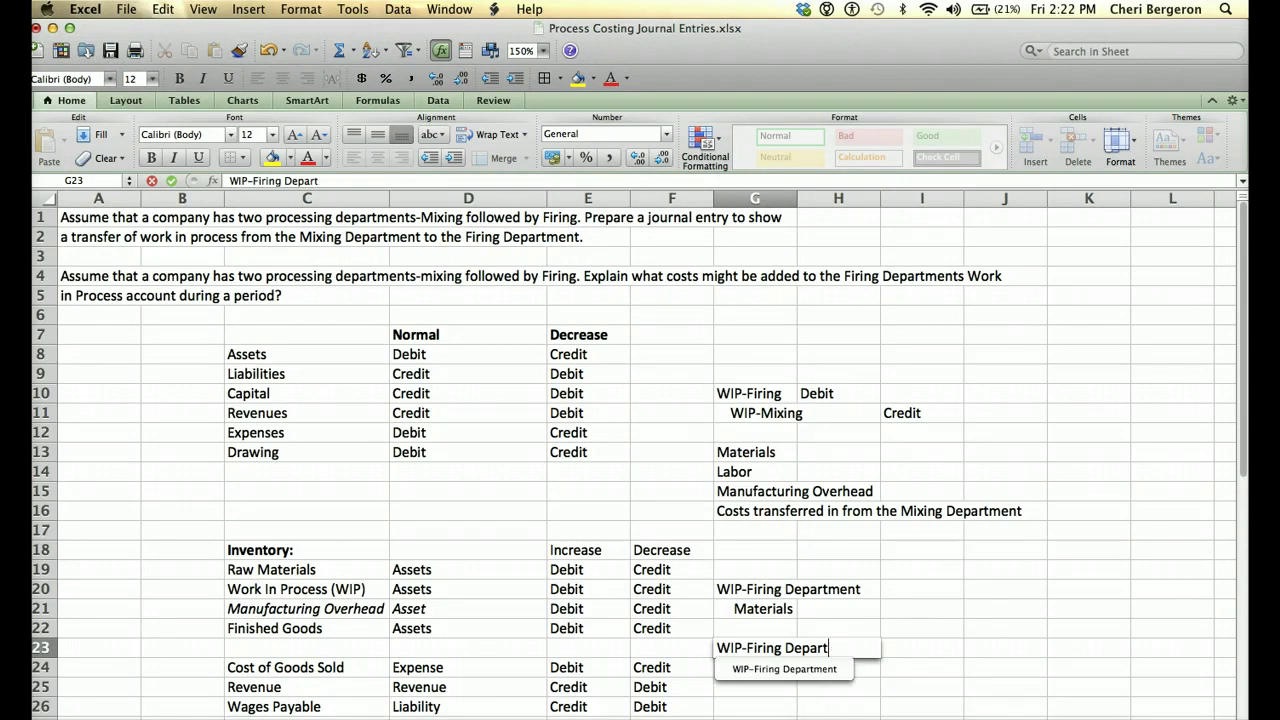
pyautogui.write('ment')
pyautogui.press('Return')
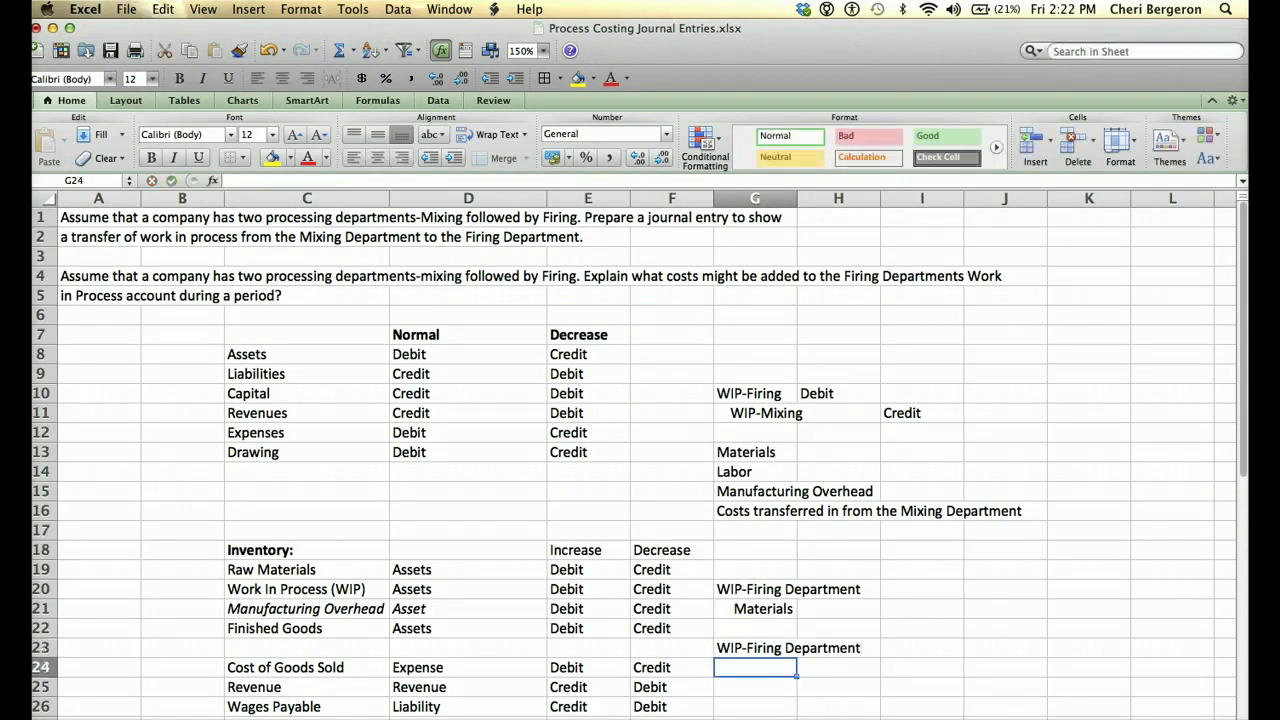
pyautogui.write('W')
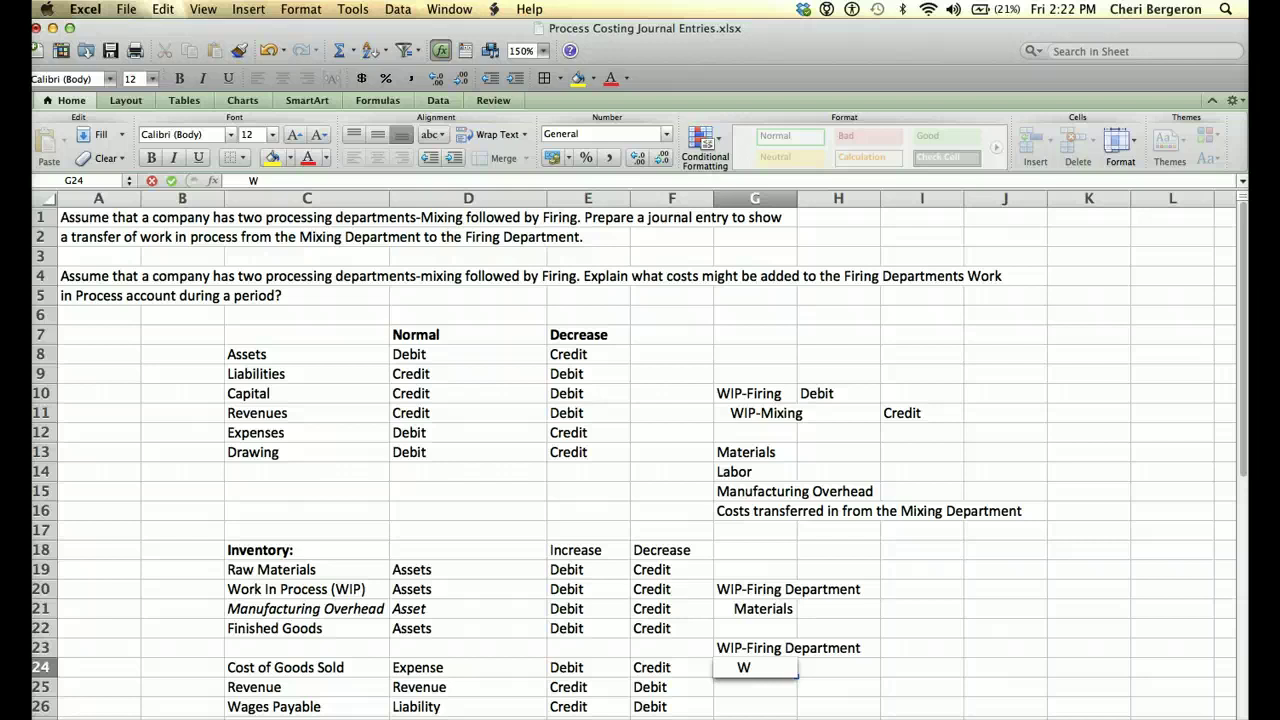
pyautogui.write('ages Payable')
pyautogui.press('Return')
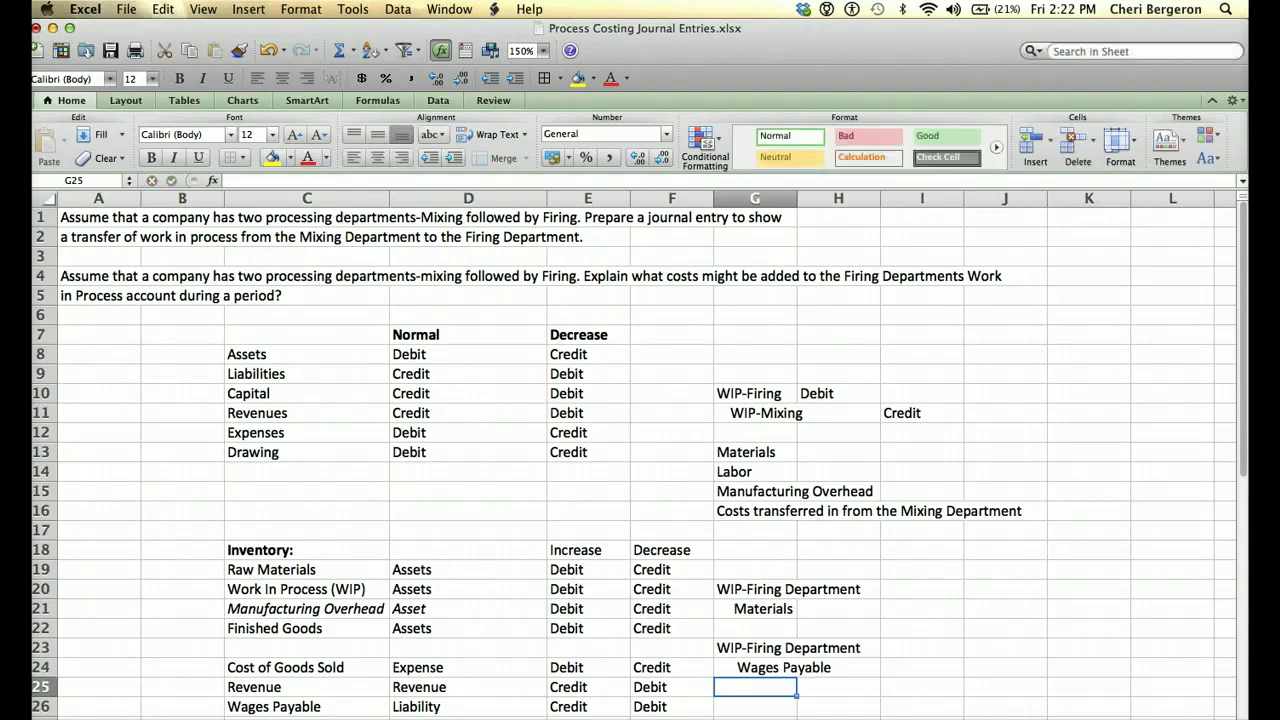
# Step: Record the overhead journal entry with WIP-Firing Department in G26 and an indented Manufacturing Overhead in G27
pyautogui.press('Return')
pyautogui.press('Return')
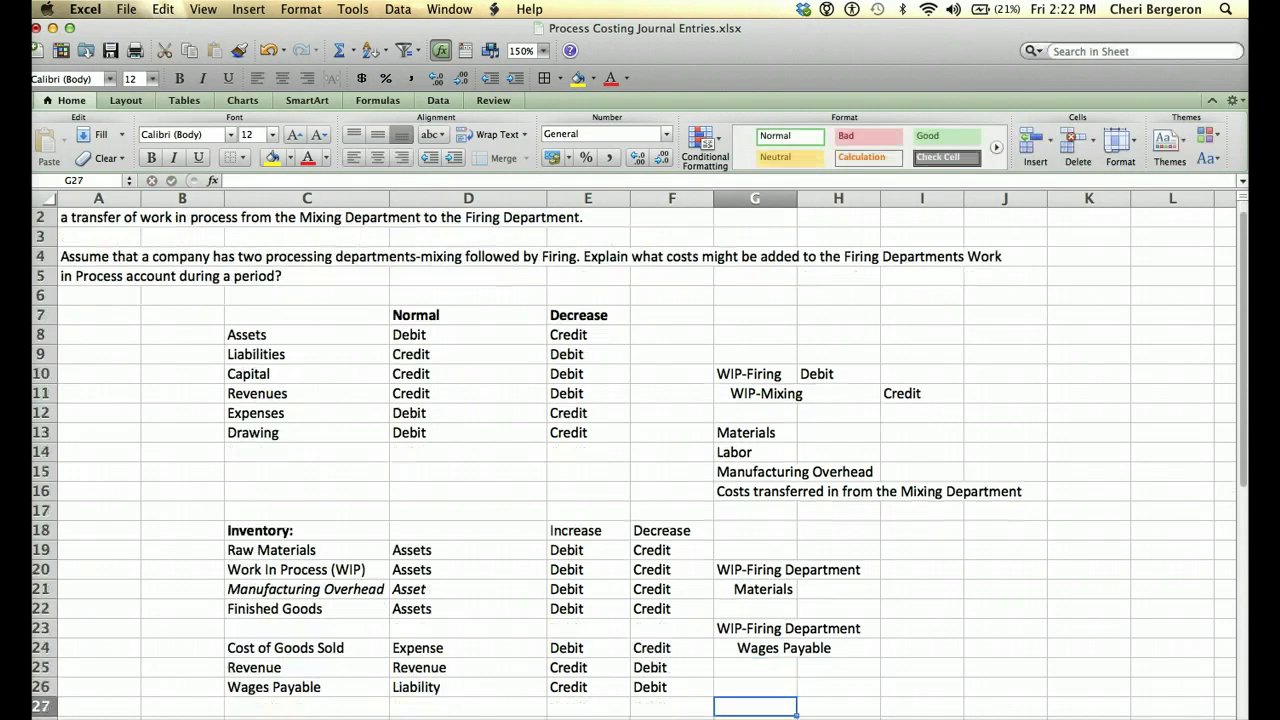
pyautogui.click(755, 687)
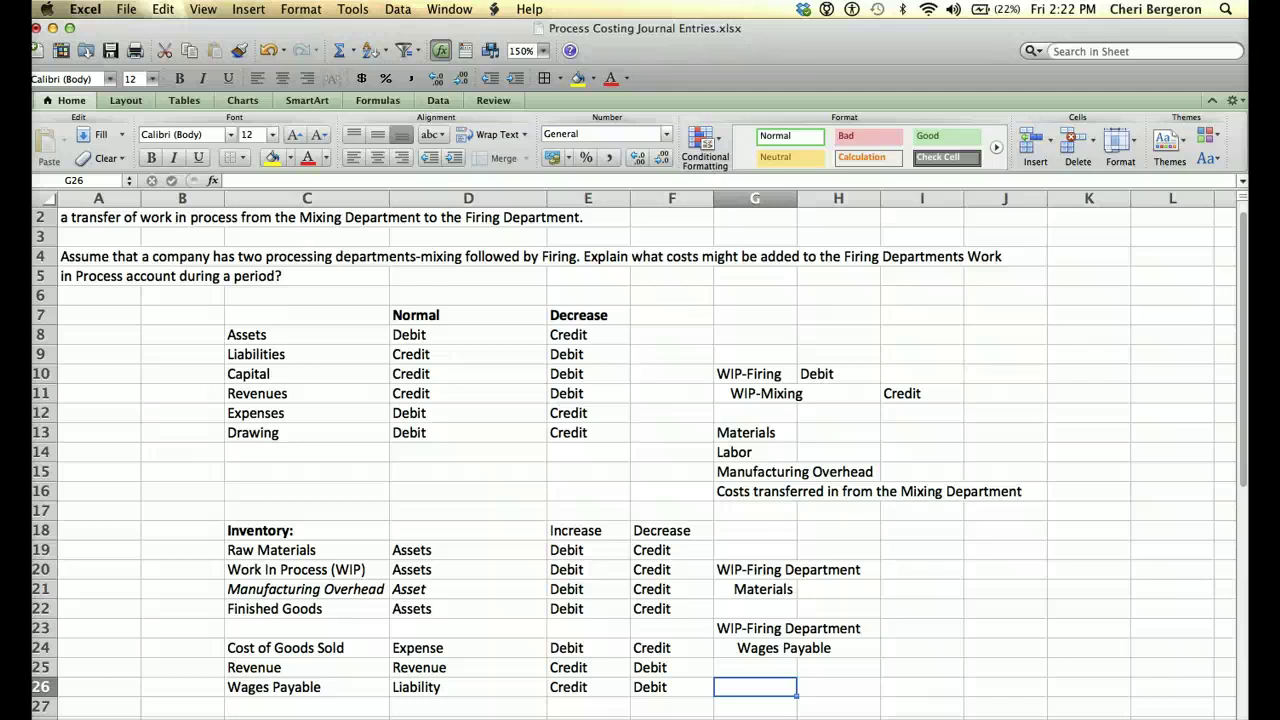
pyautogui.write('WIP')
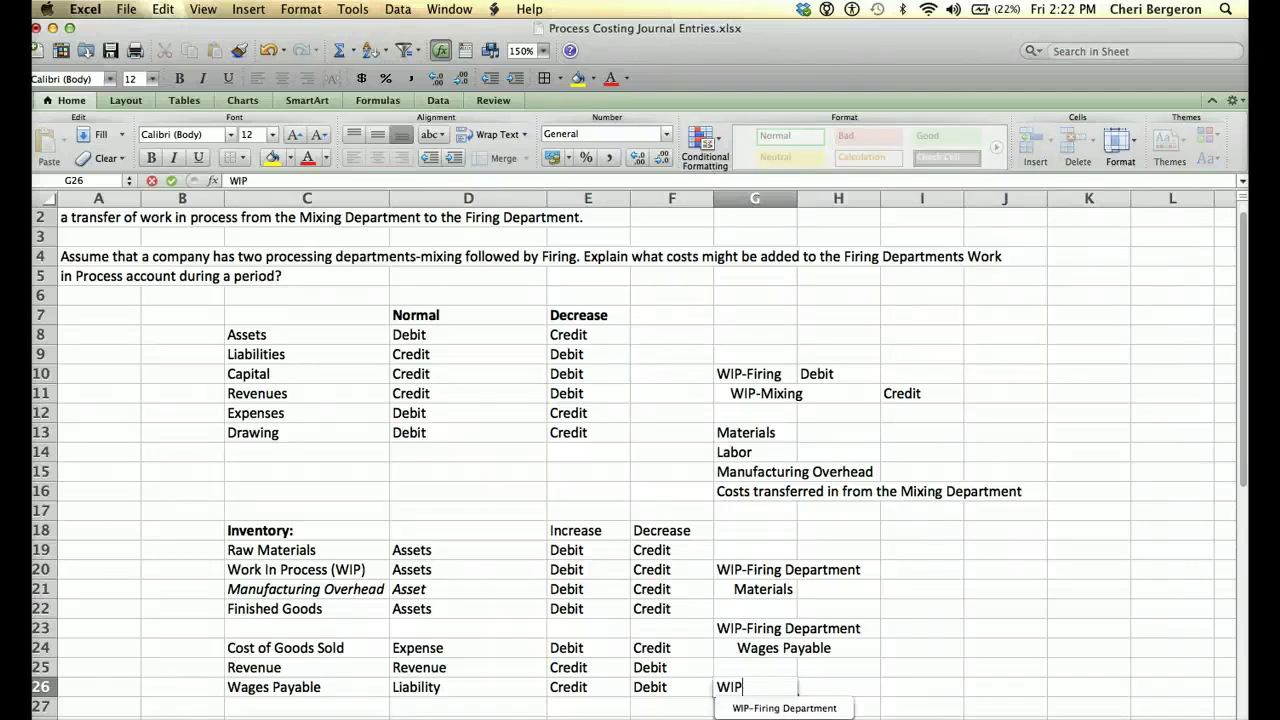
pyautogui.write('-Firing Department')
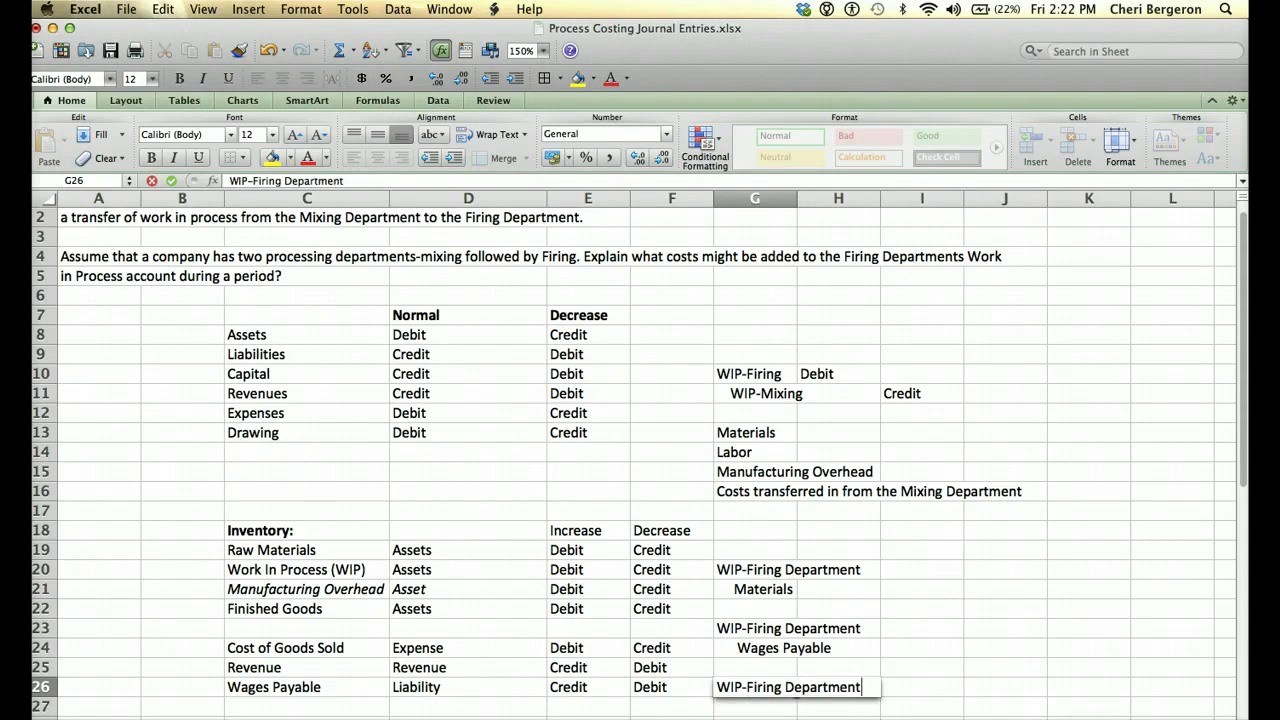
pyautogui.press('Return')
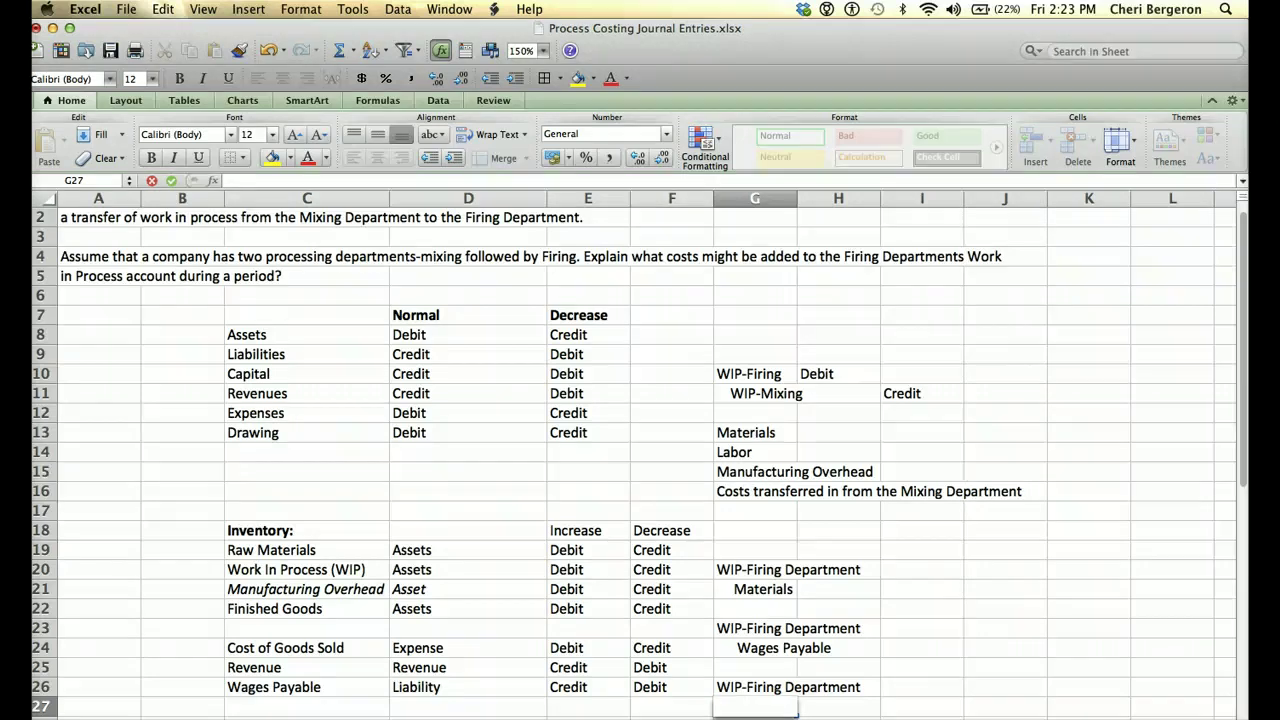
pyautogui.write('Manufactu')
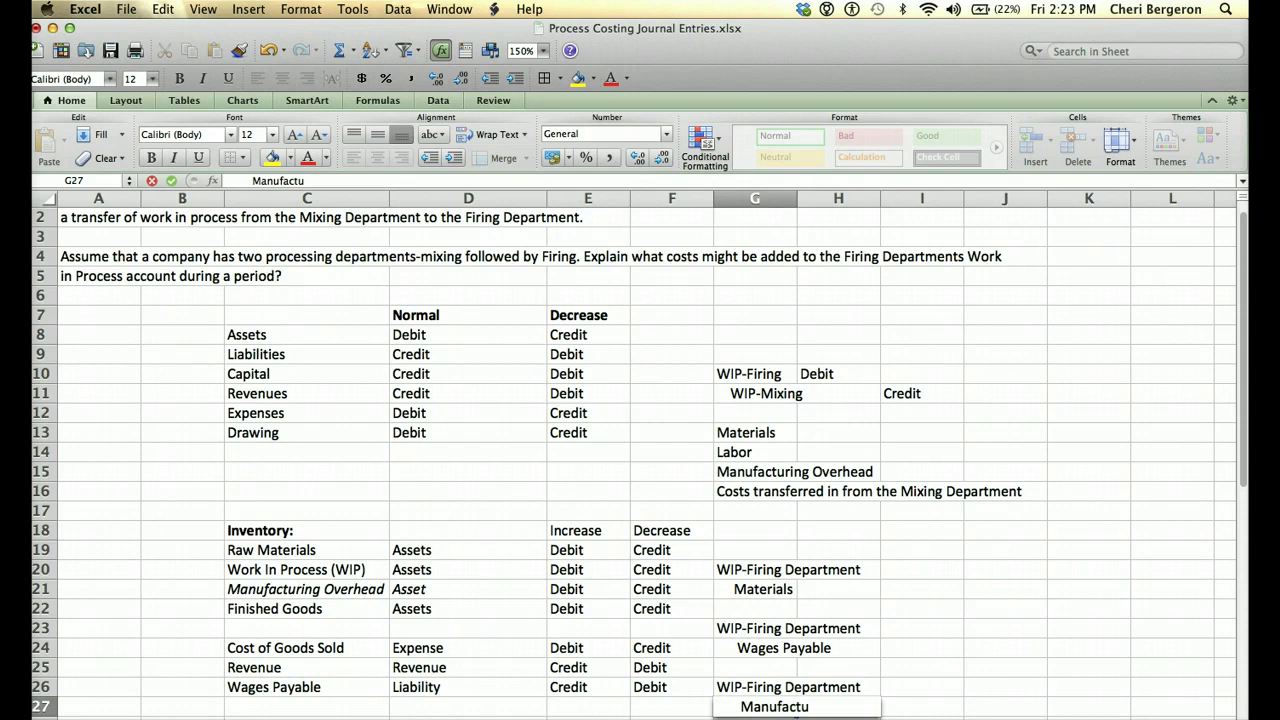
pyautogui.write('ring Overhead')
pyautogui.press('Return')
# Step: Record the transferred-in costs entry with WIP-Firing Department in G29 and an indented WIP-Mixing Department in G30
pyautogui.press('Return')
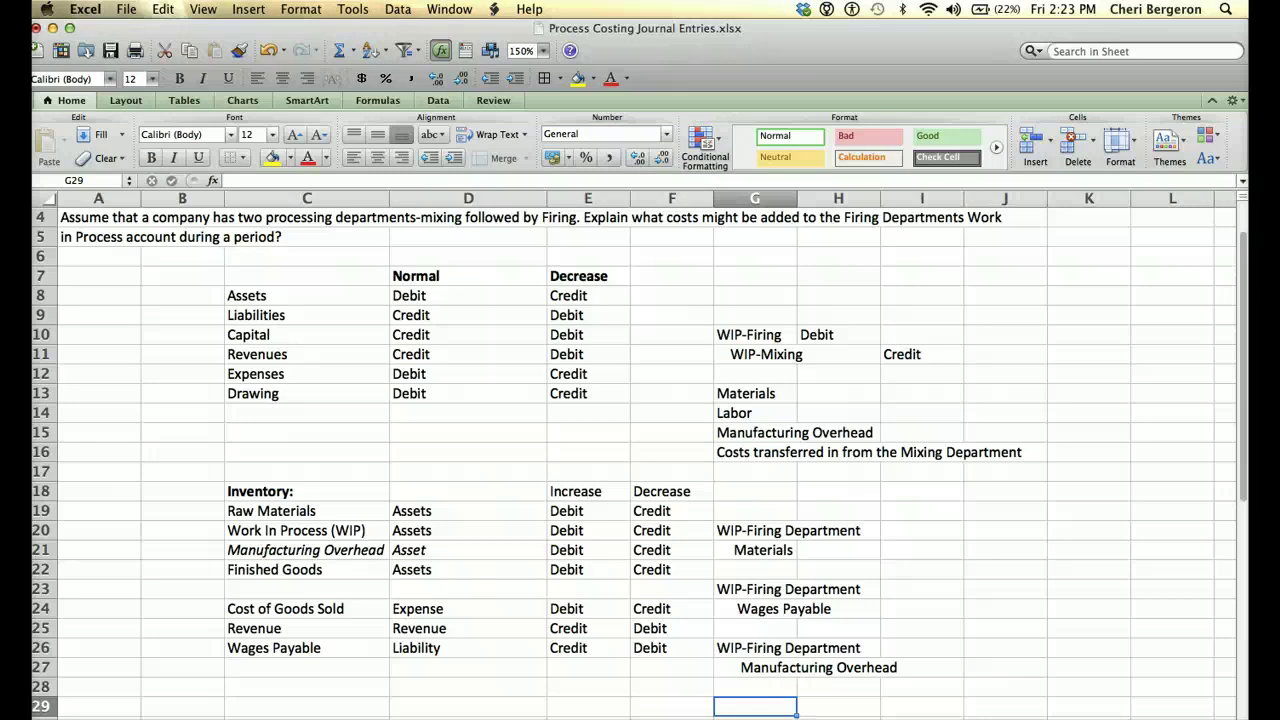
pyautogui.write('WIP-')
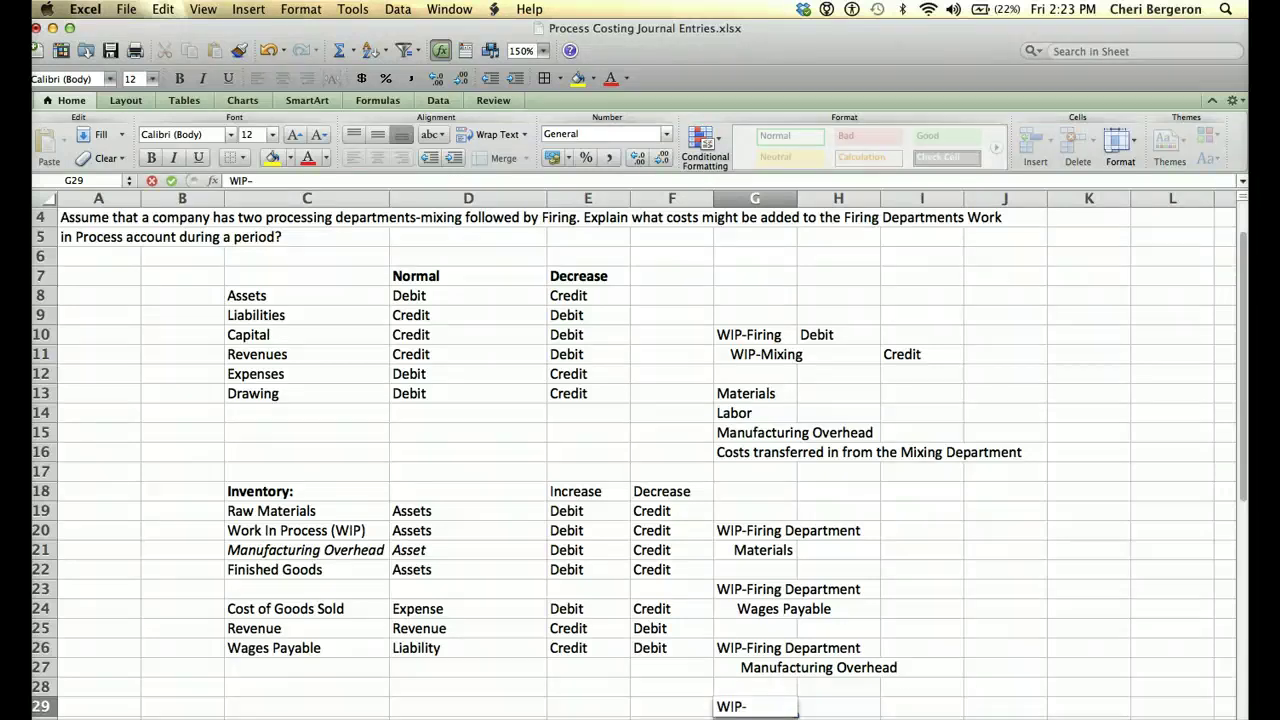
pyautogui.write('Firing Department')
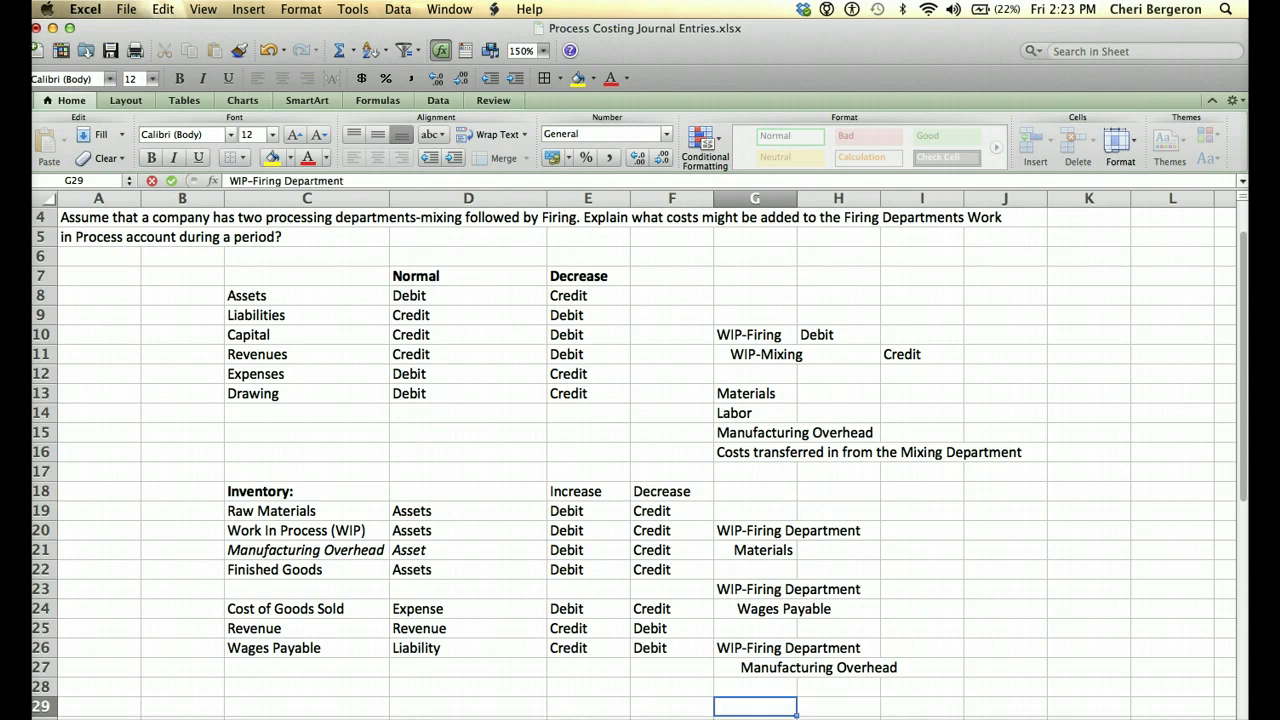
pyautogui.press('Return')
pyautogui.write('WI')
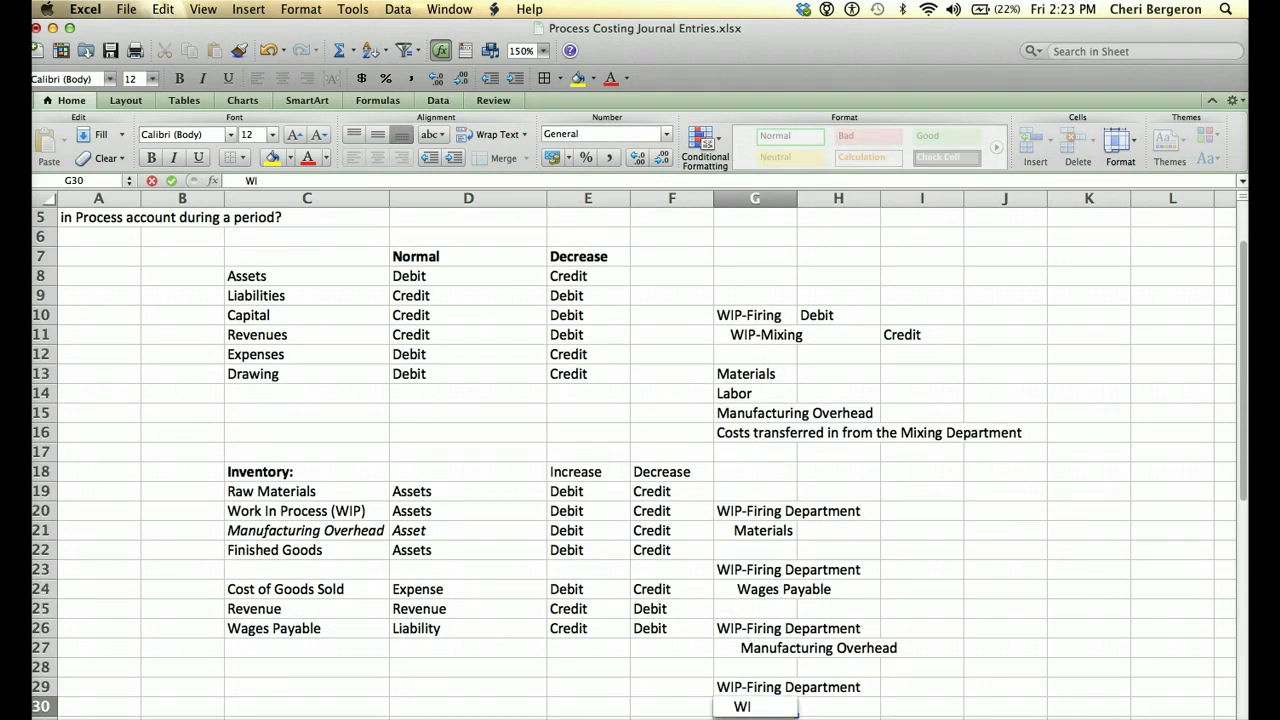
pyautogui.write('P-Mixing Department')
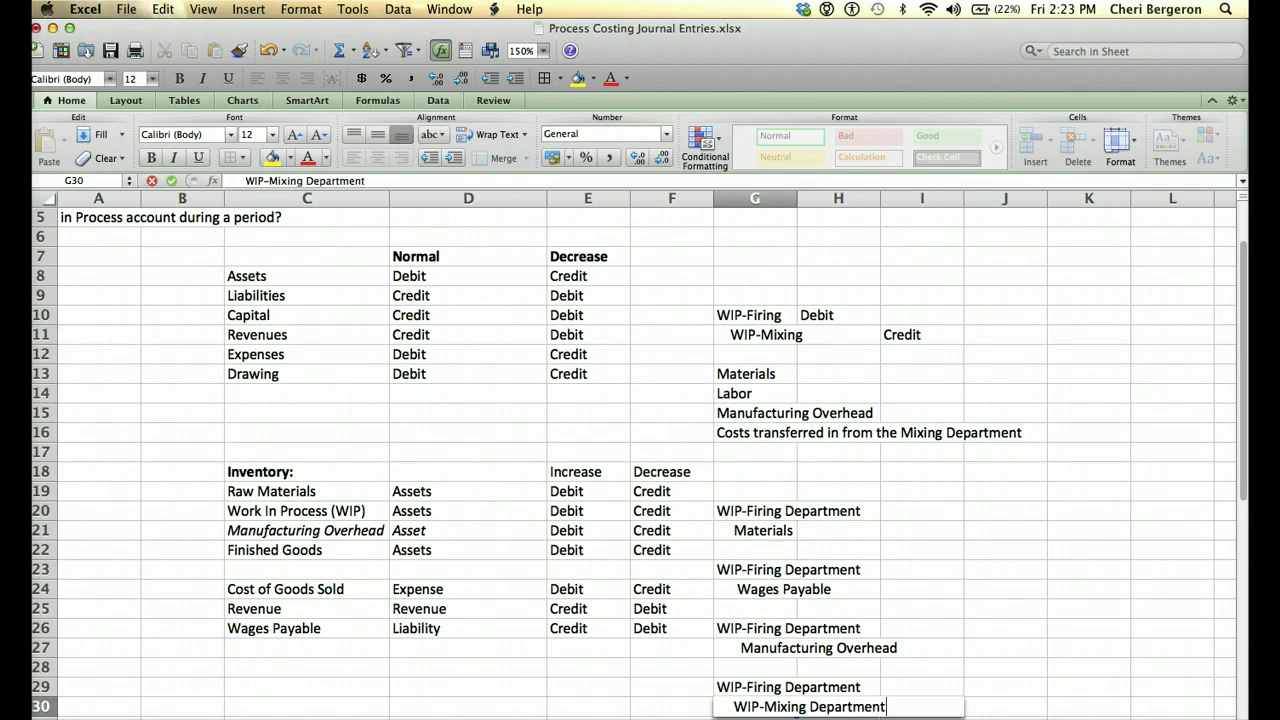
pyautogui.press('Return')
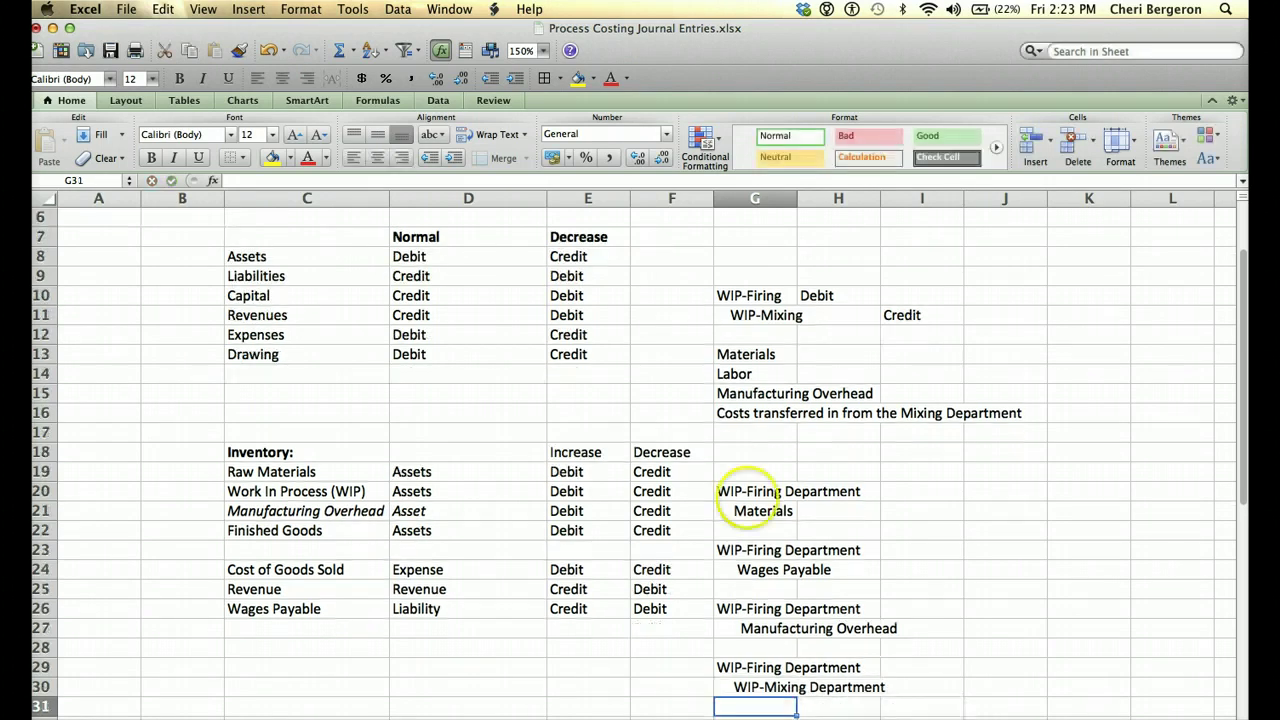